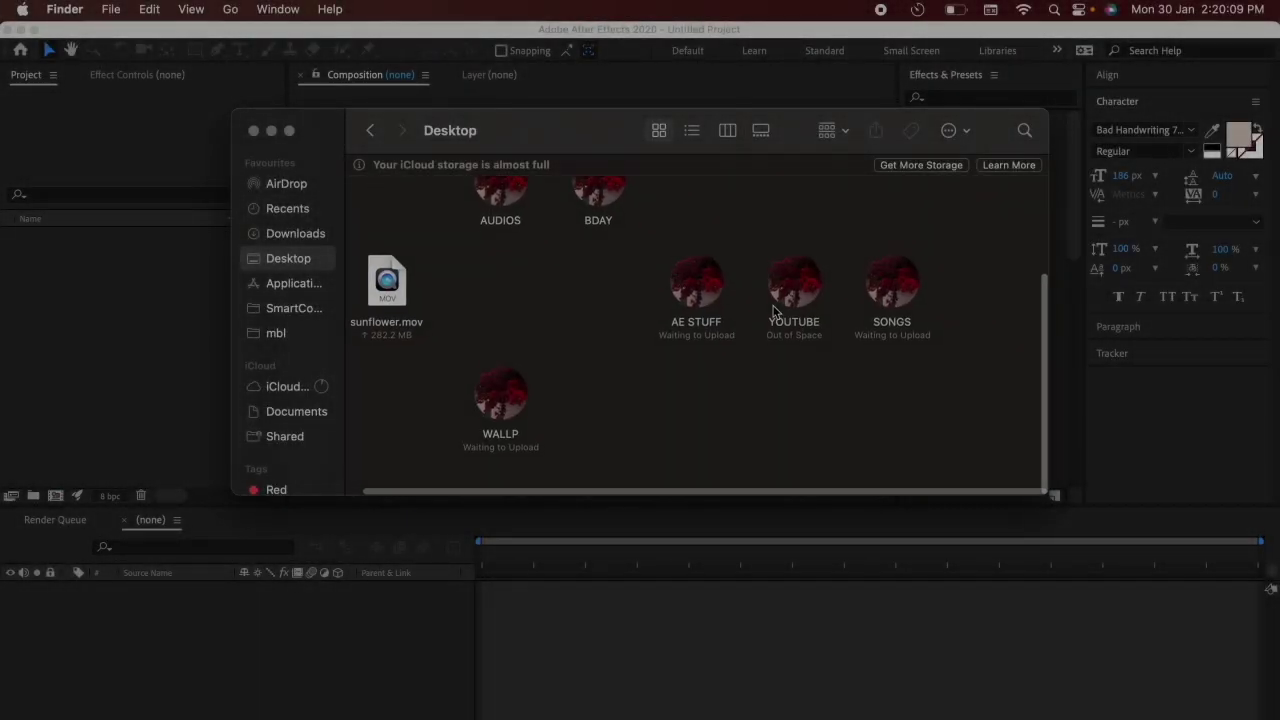
- Import sunflower.mov, build a composition from it, and play the preview through
double_click(387, 292)
left_click_drag(84, 248, 55, 495)
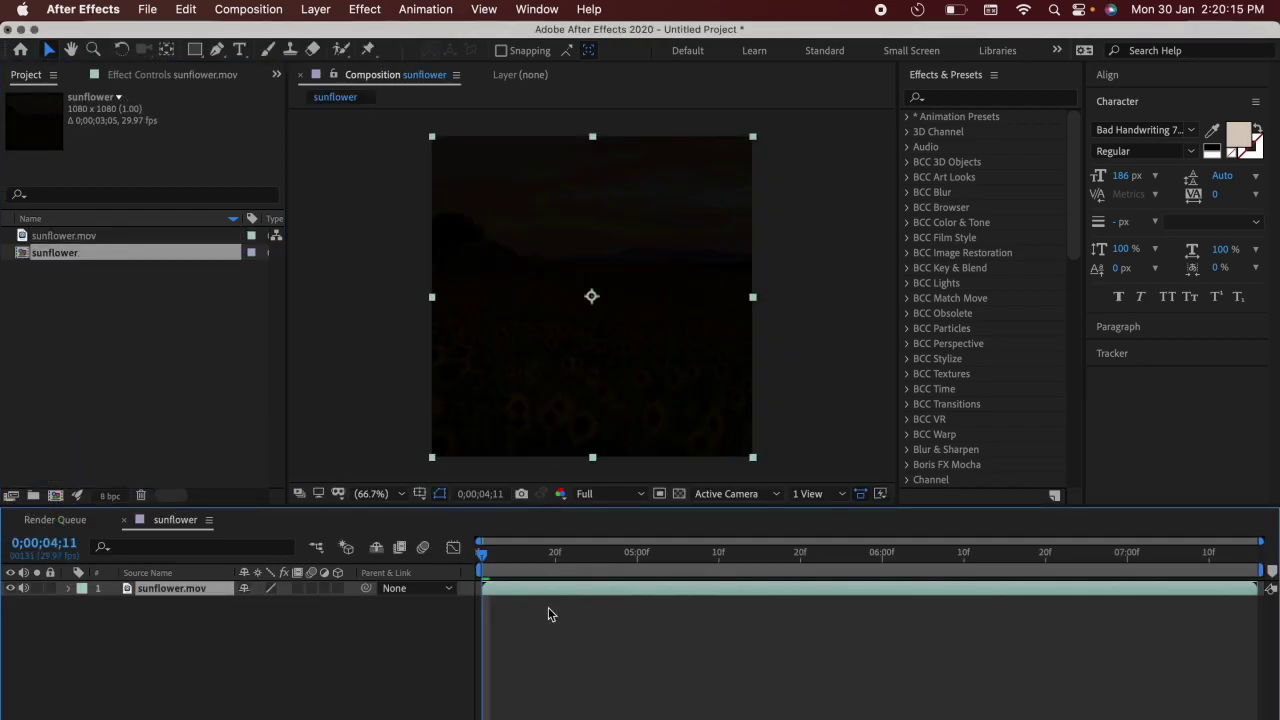
key("space")
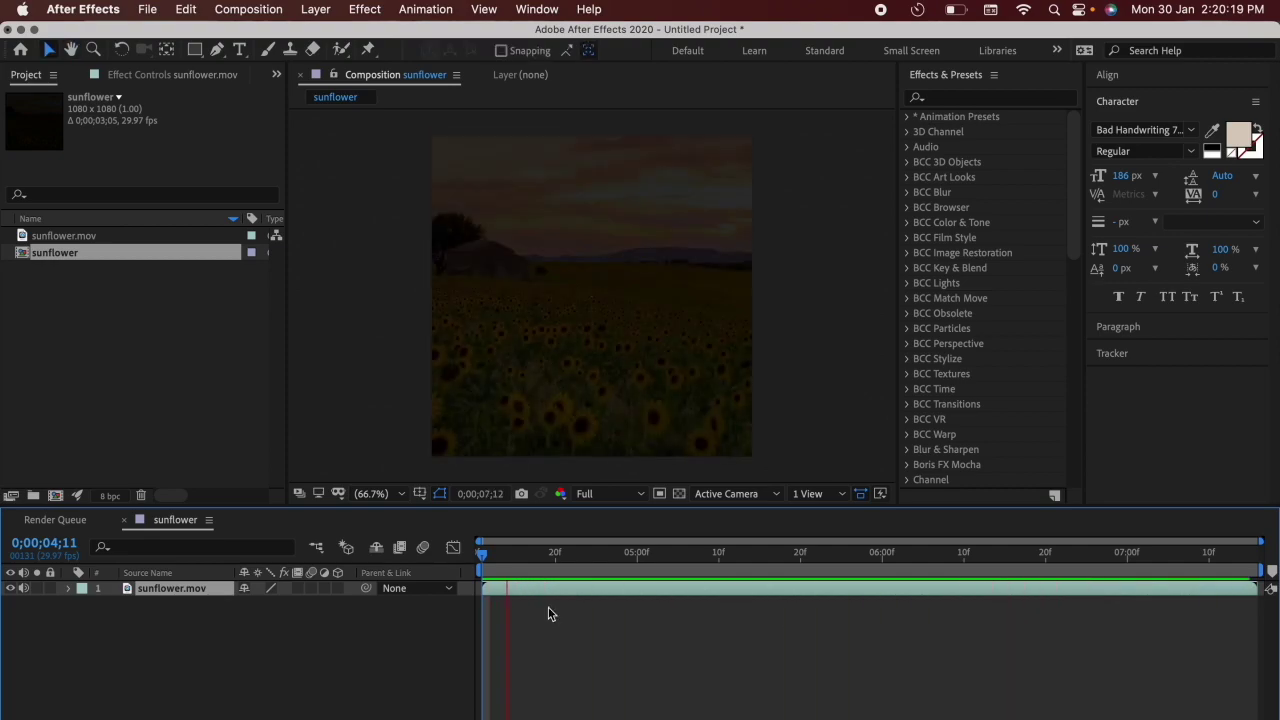
key("space")
- Move to about 0;00;05;14 and switch preview resolution to Quarter, then back to Full
left_click(600, 591)
left_click_drag(600, 556, 874, 590)
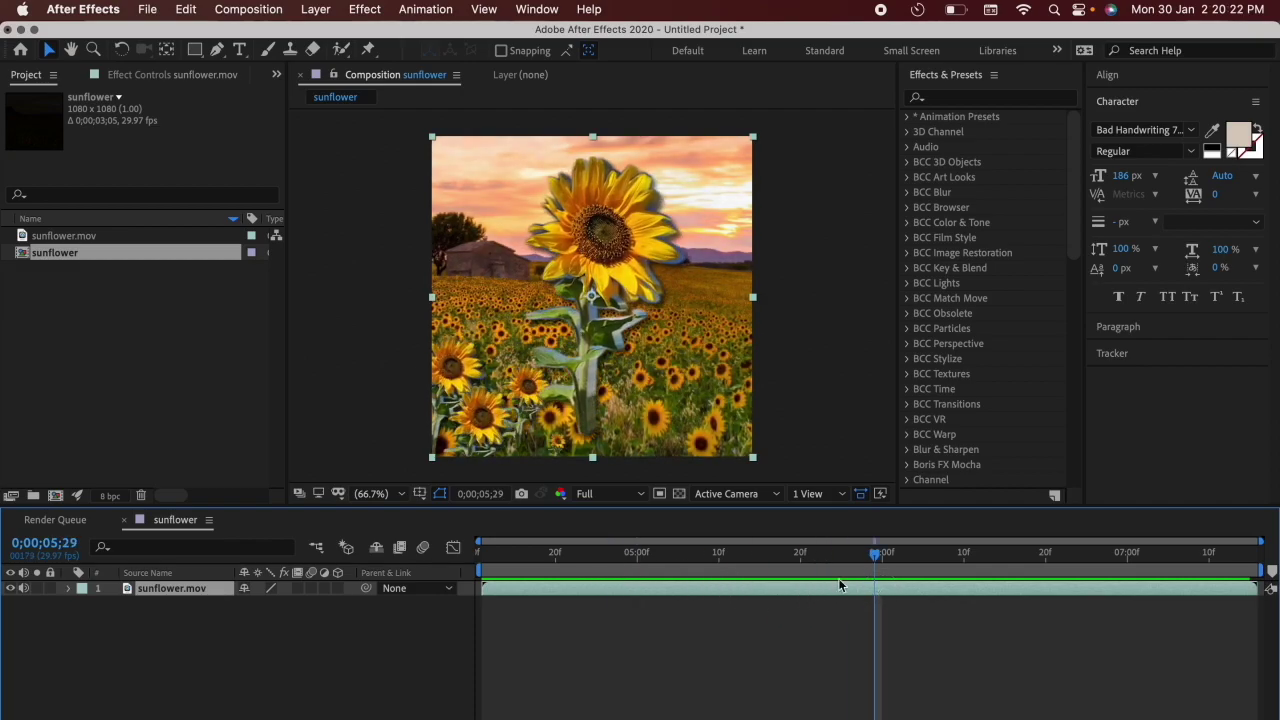
left_click(620, 494)
left_click(612, 599)
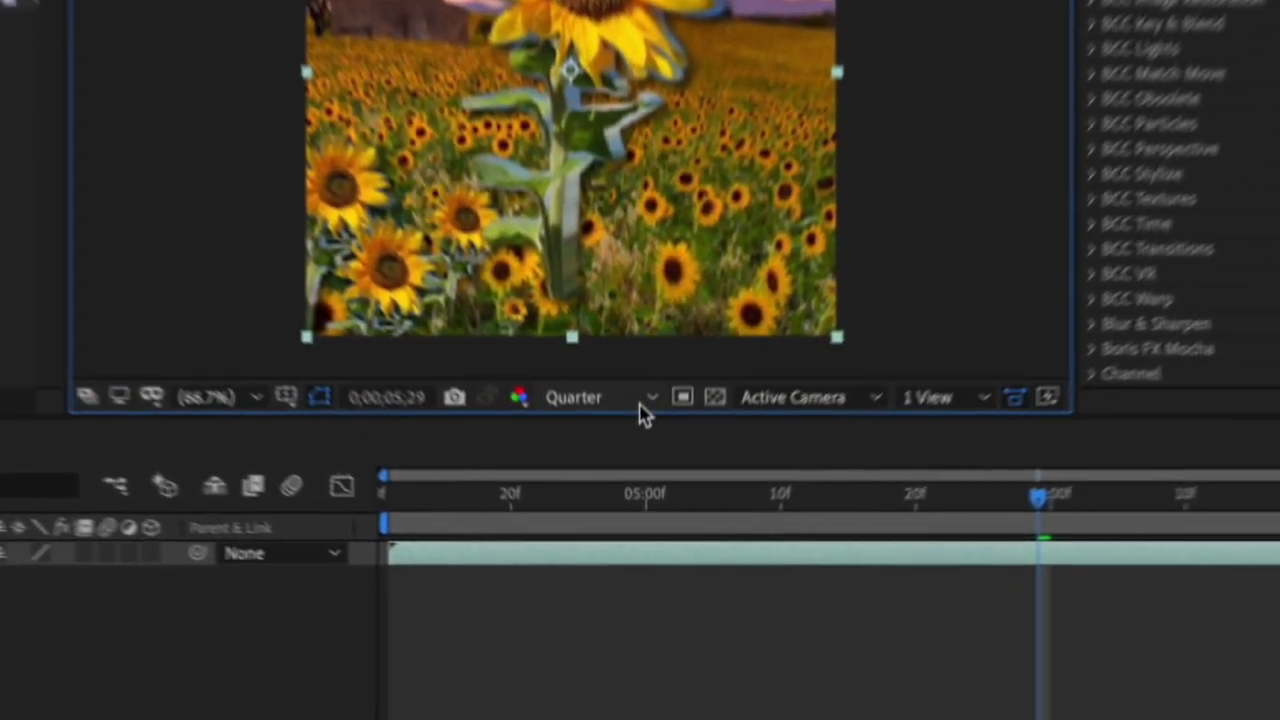
left_click(641, 408)
left_click(620, 480)
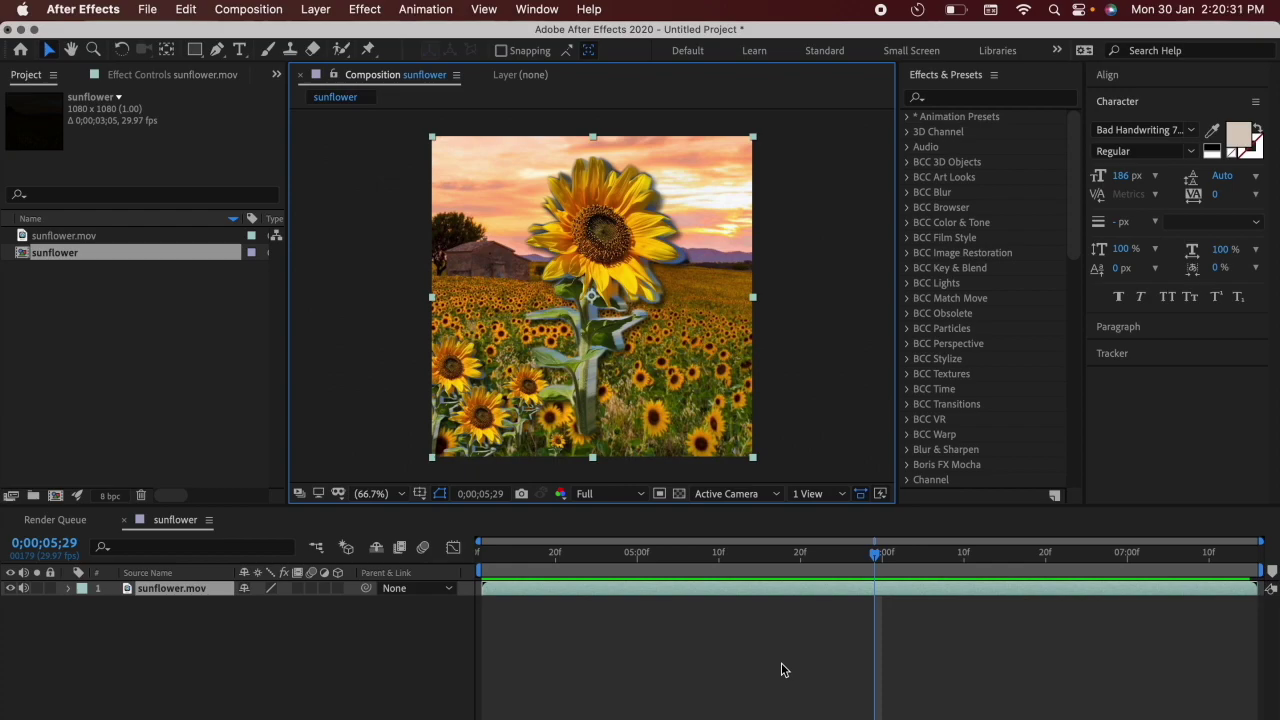
- Search effects for 'sharpen' and add Adjustment Layer 1 to the composition
left_click(979, 98)
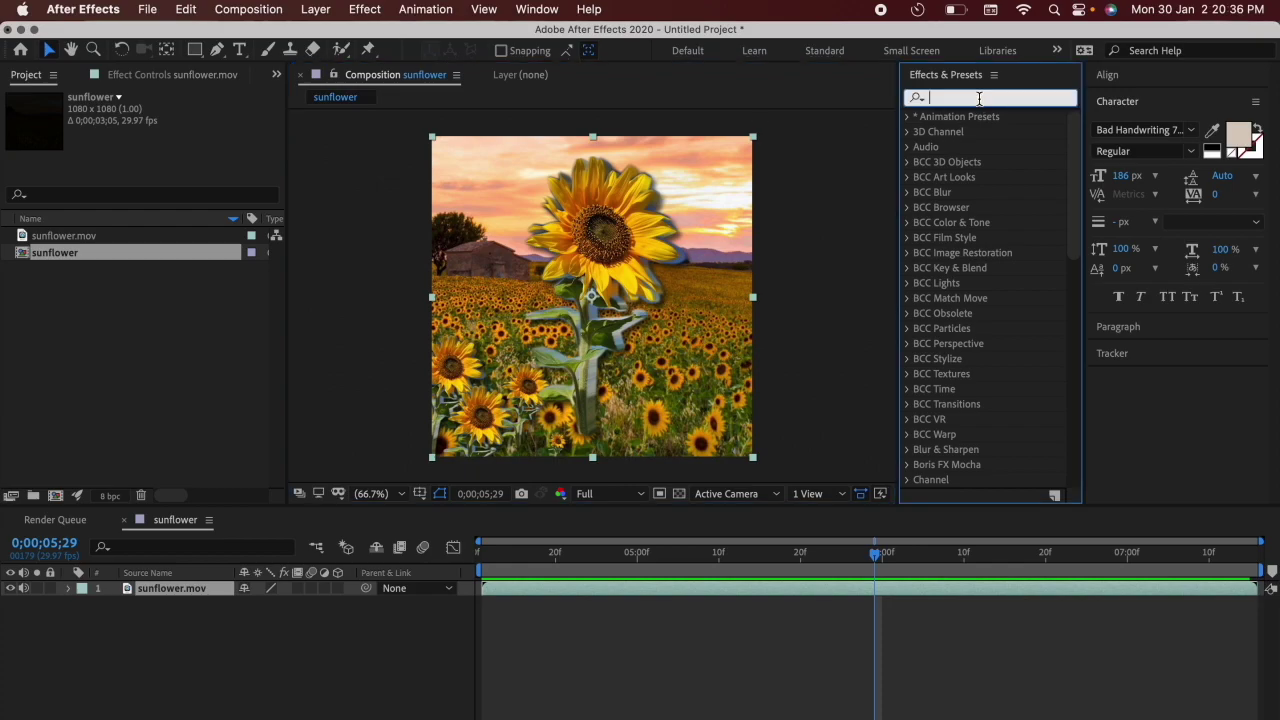
type("sharpen")
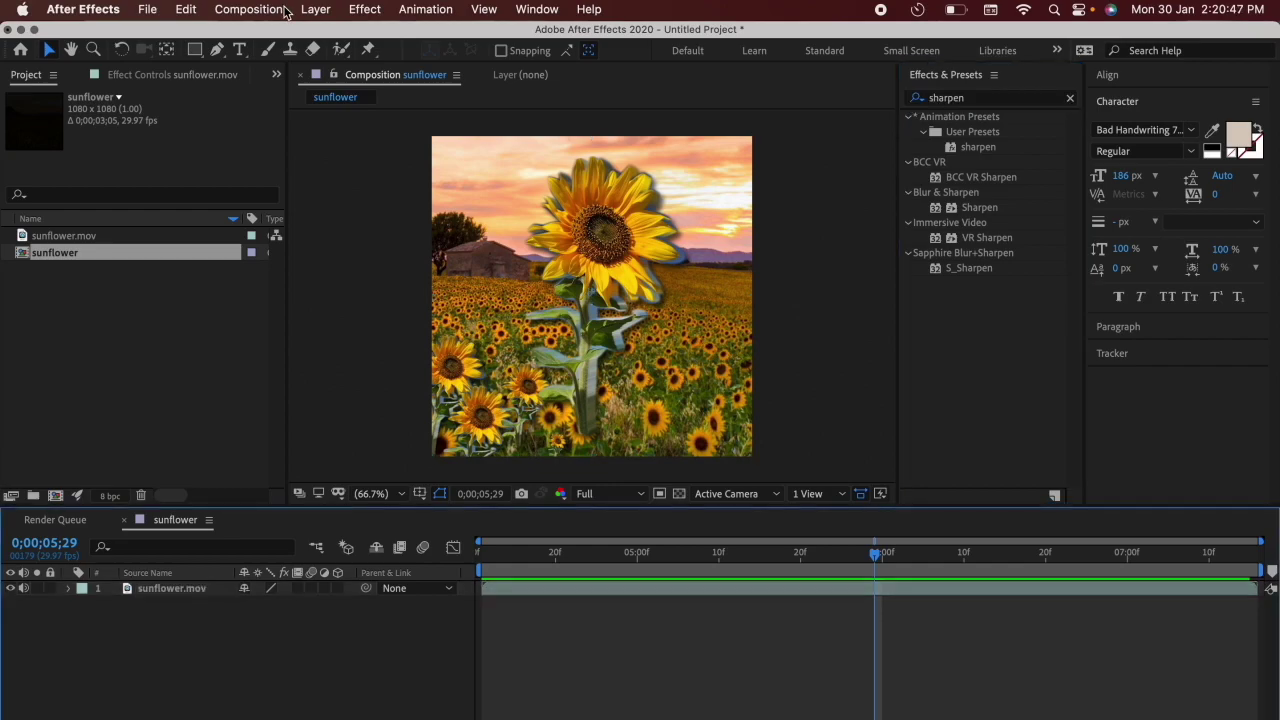
left_click(315, 9)
mouse_move(470, 36)
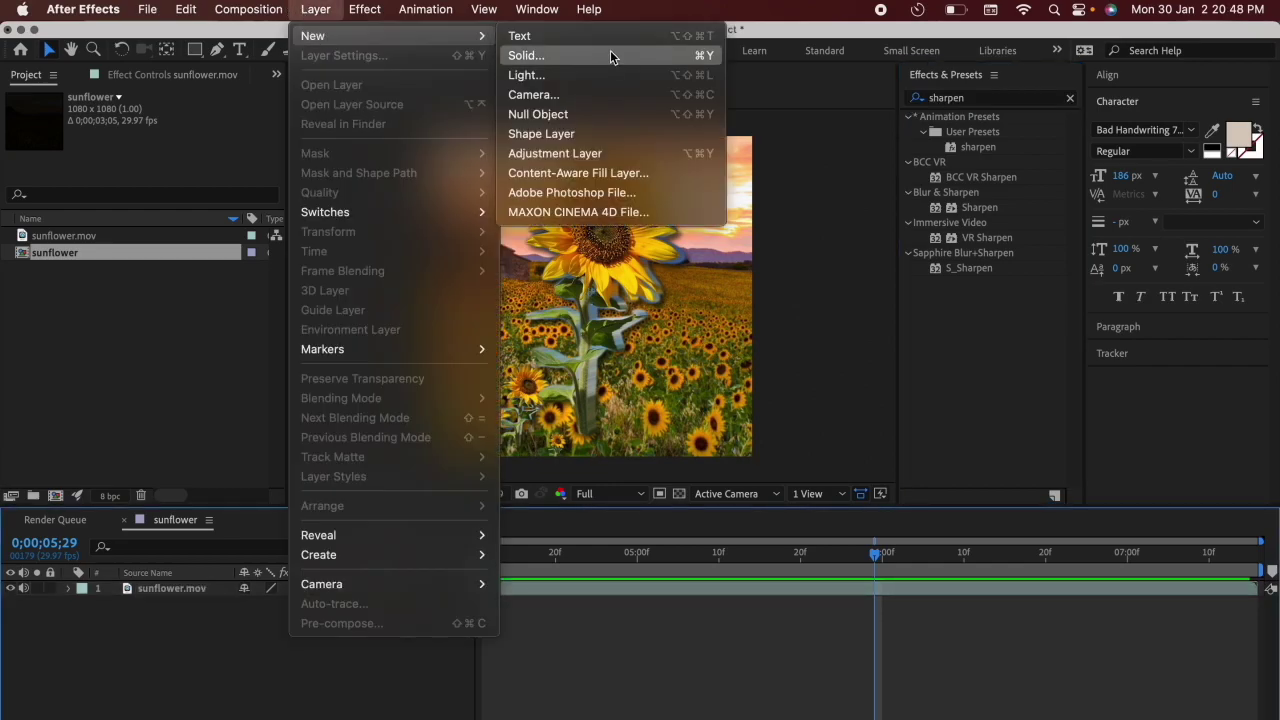
left_click(570, 155)
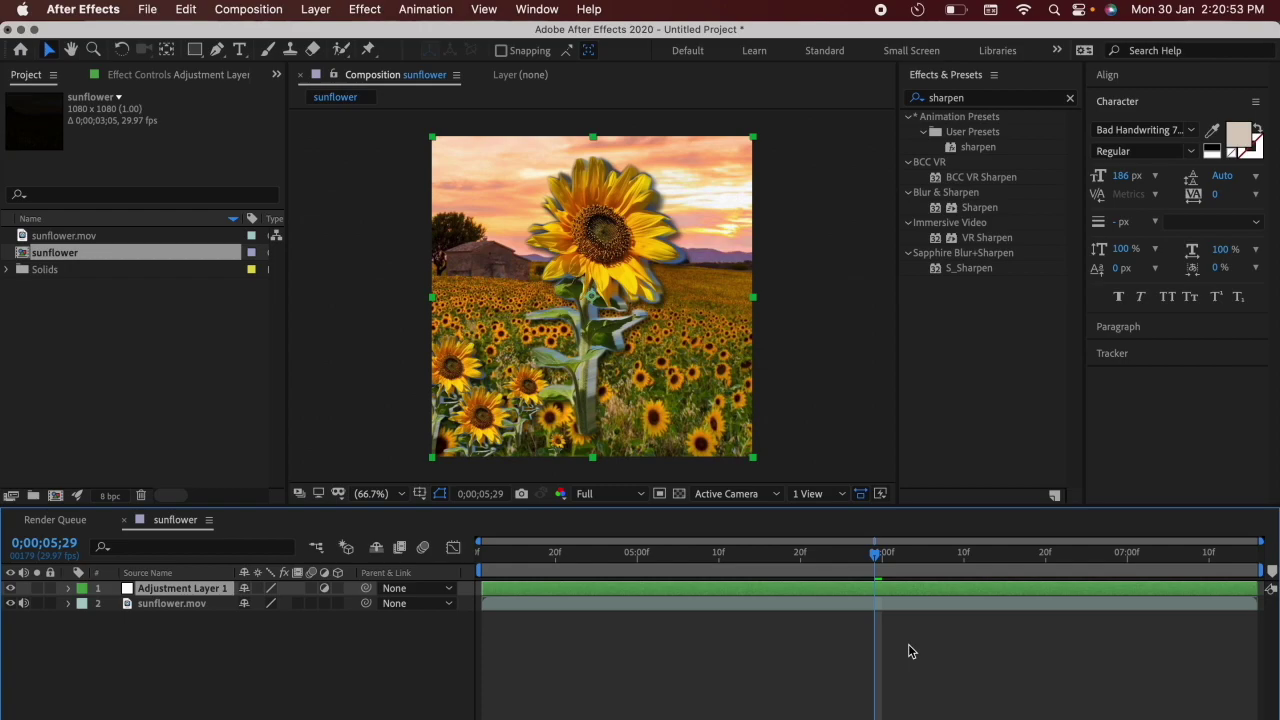
left_click(908, 650)
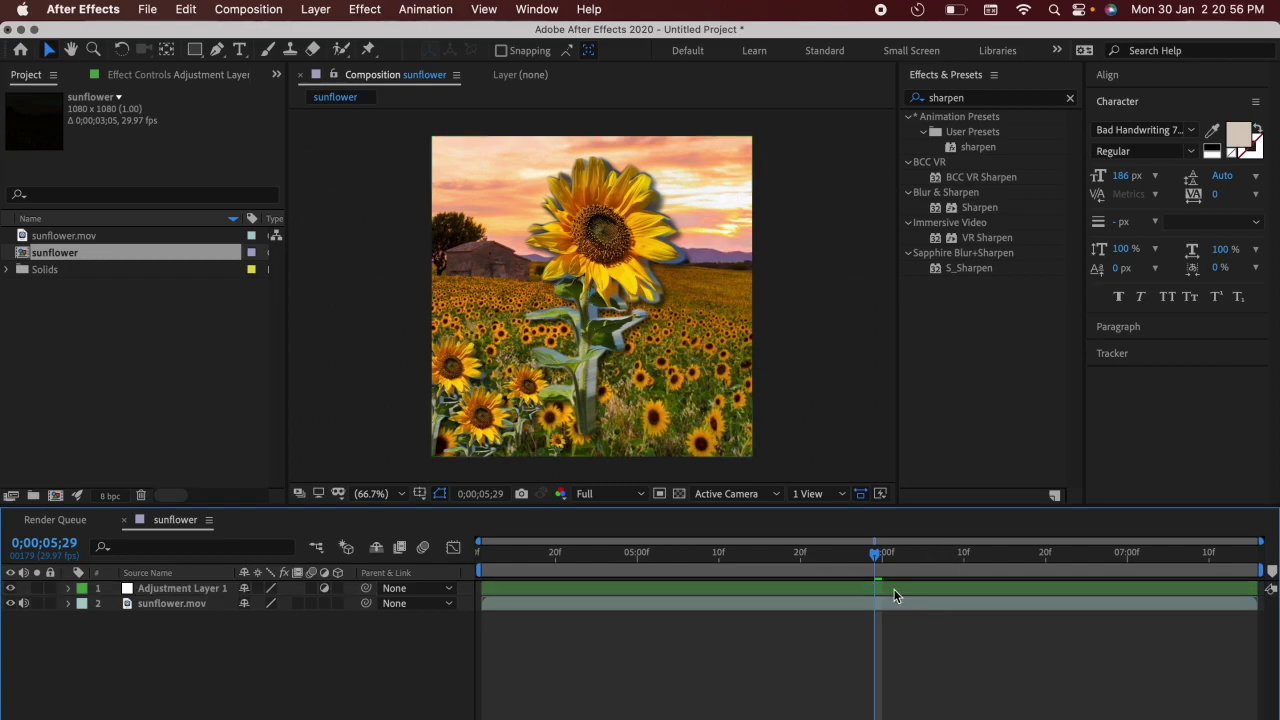
left_click(894, 589)
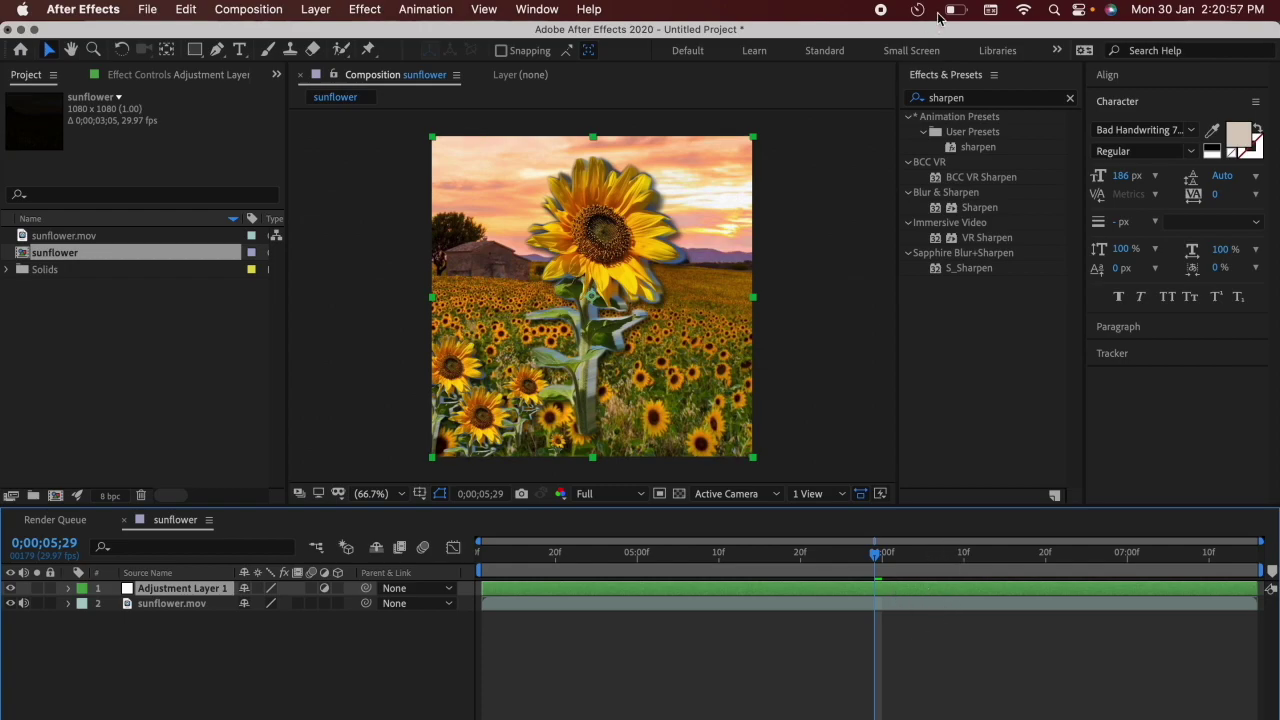
- Apply Sharpen to Adjustment Layer 1 and set Sharpen Amount to 28
double_click(977, 207)
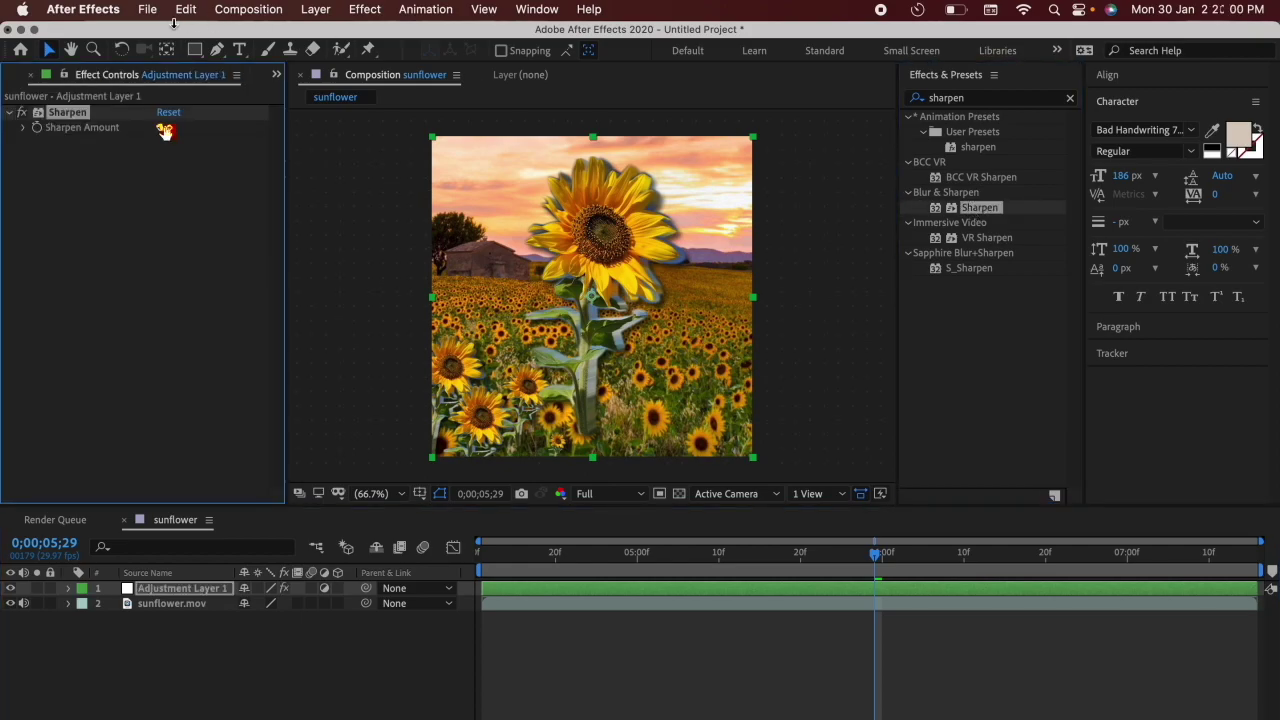
left_click(160, 127)
type("39")
key("Return")
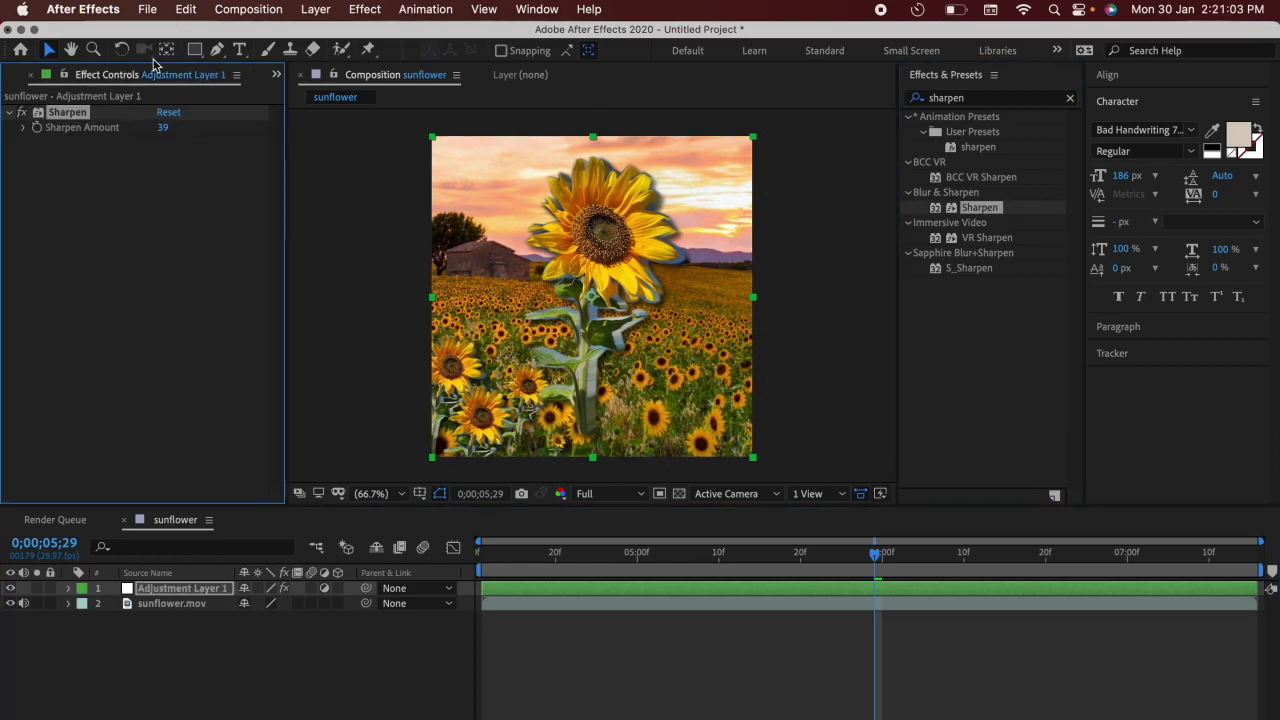
left_click(162, 127)
type("28")
key("Return")
- Apply Unsharp Mask to Adjustment Layer 1 with Amount 20 and Radius 70
left_click(994, 98)
type("unshar")
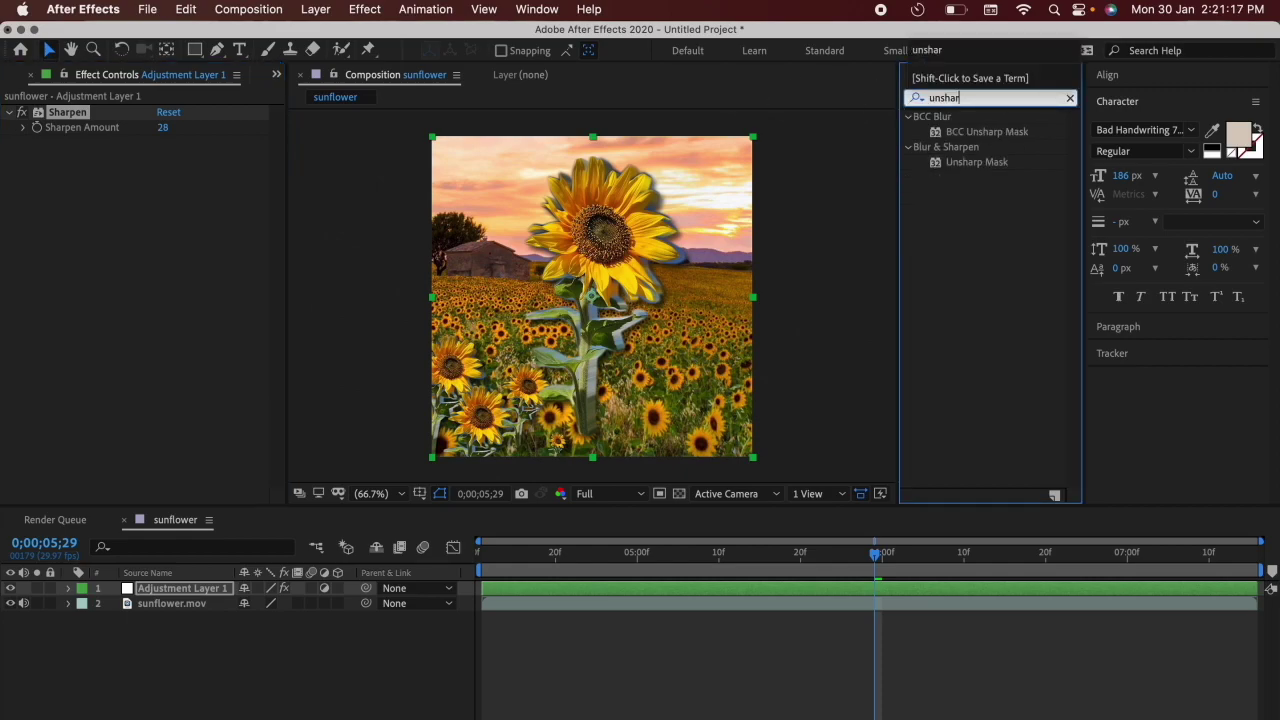
double_click(963, 163)
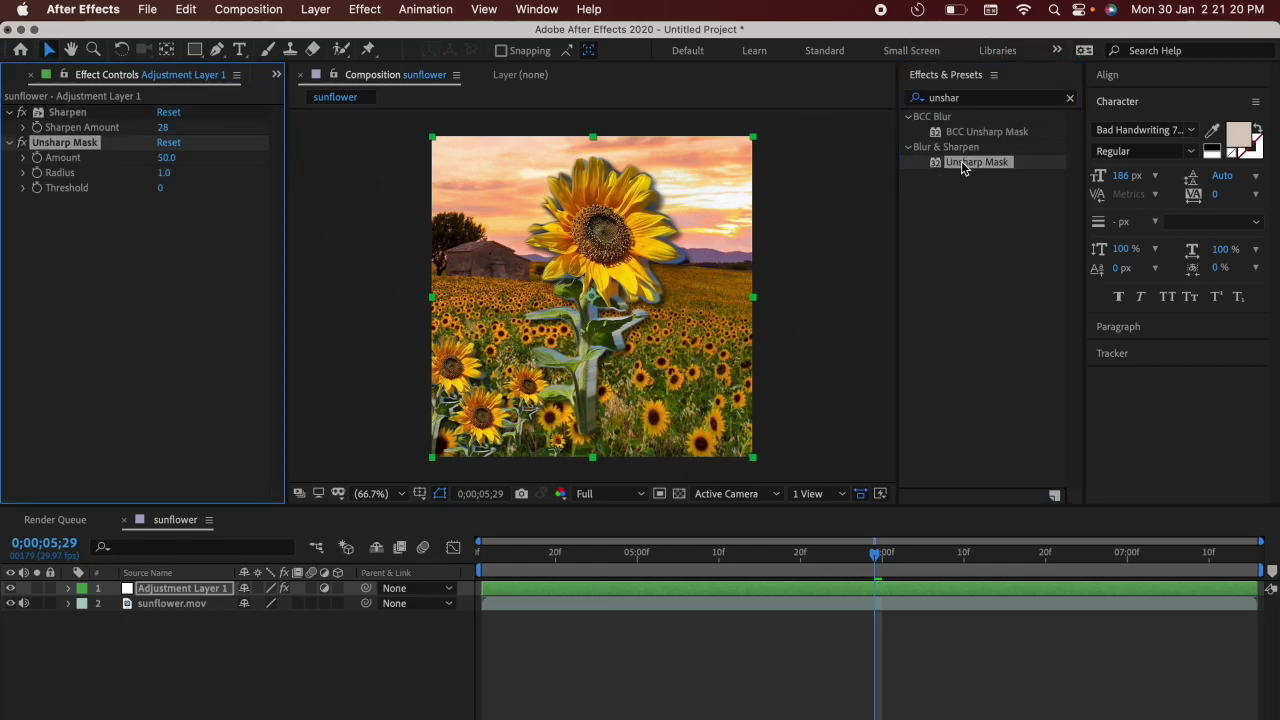
left_click(166, 157)
type("20")
key("Return")
left_click(163, 172)
type("70")
key("Return")
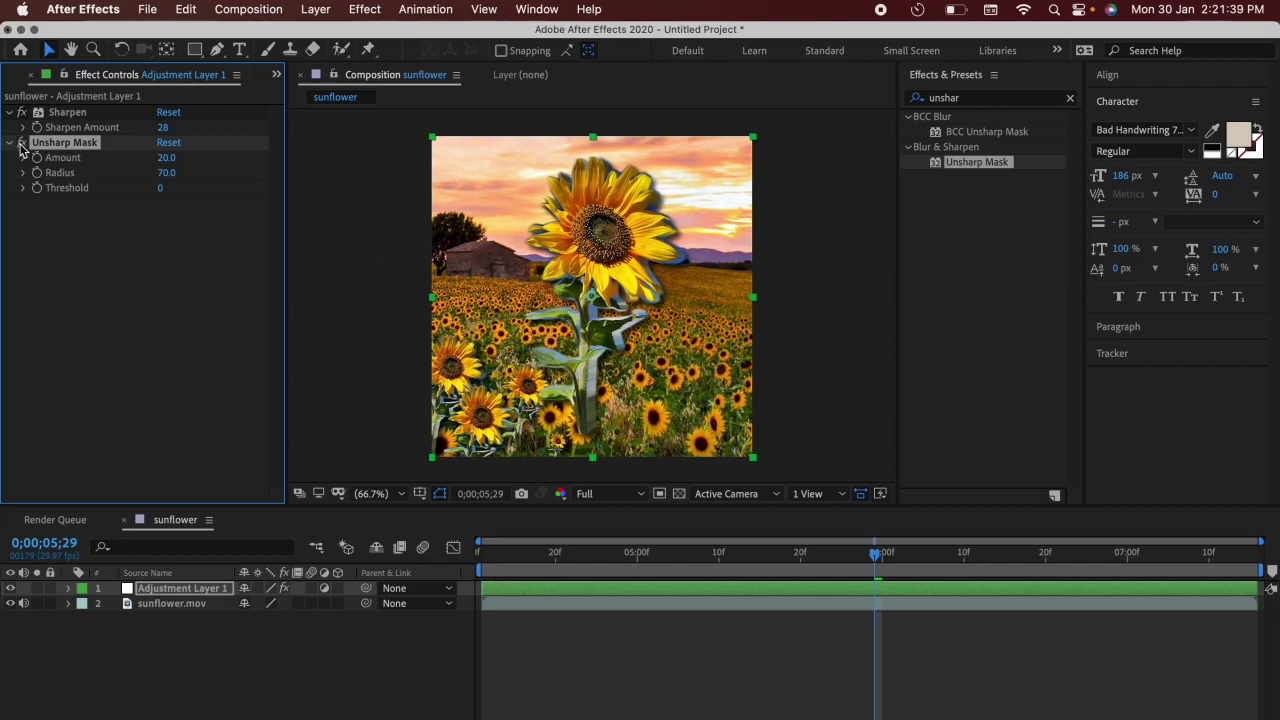
key("super+f")
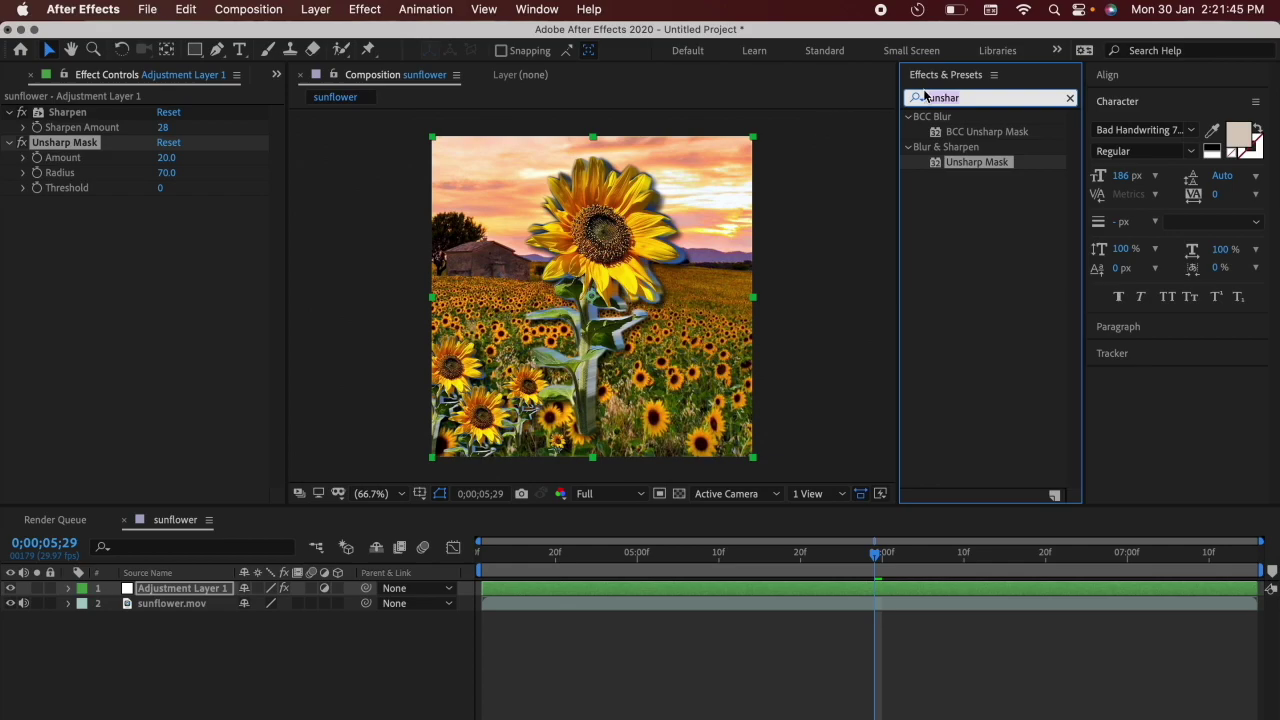
- Apply Detail-preserving Upscale with Reduce Noise and Detail at 100 and Alpha Detail-preserving
type("detail")
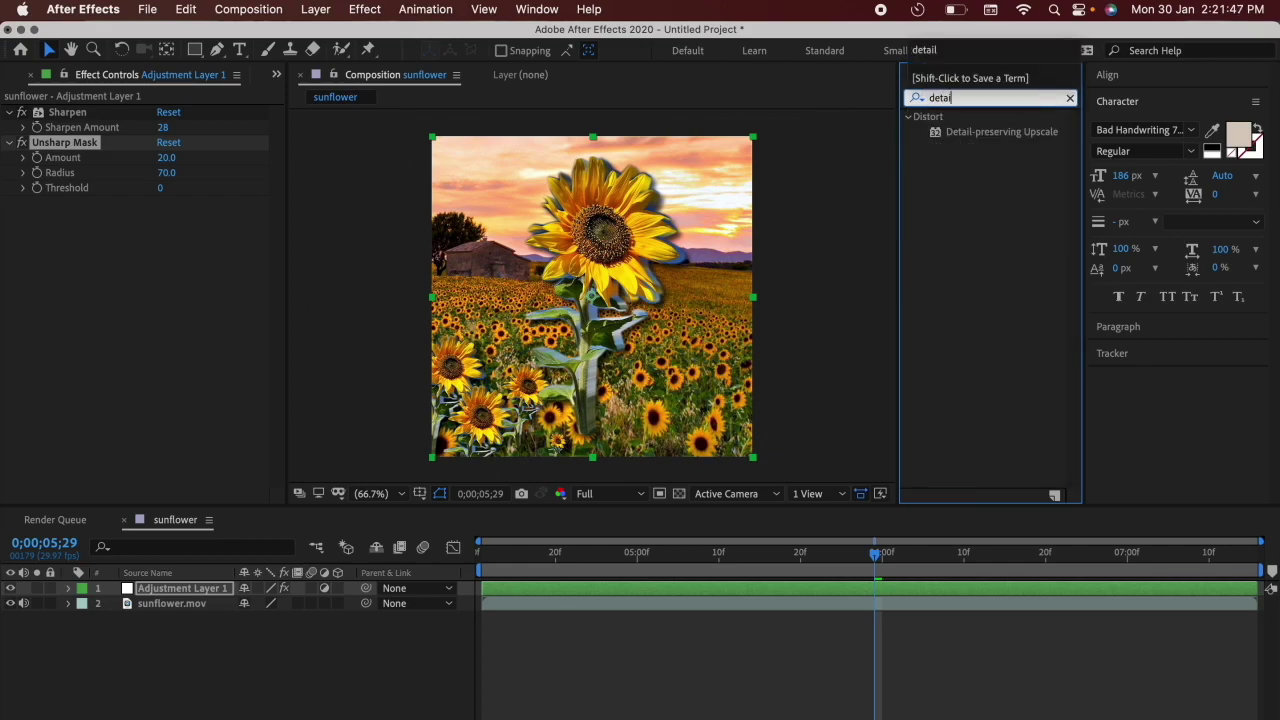
double_click(1044, 138)
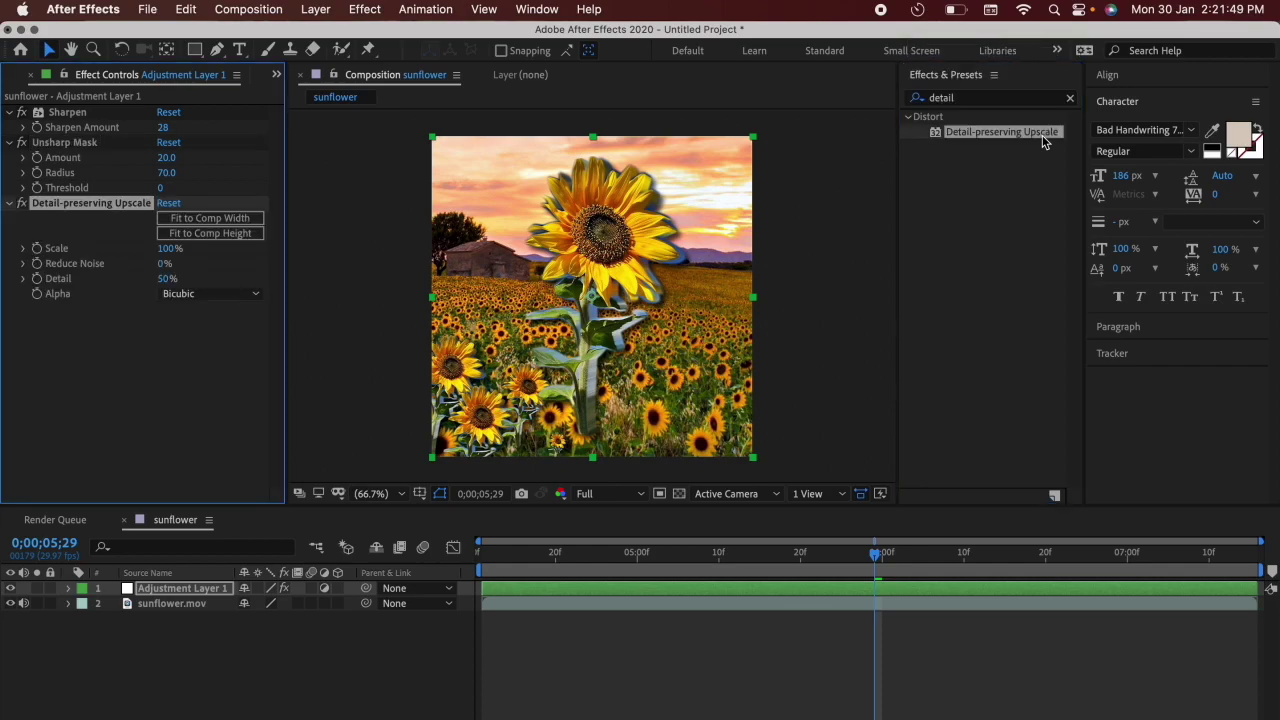
left_click(161, 263)
type("100")
key("Return")
left_click(167, 278)
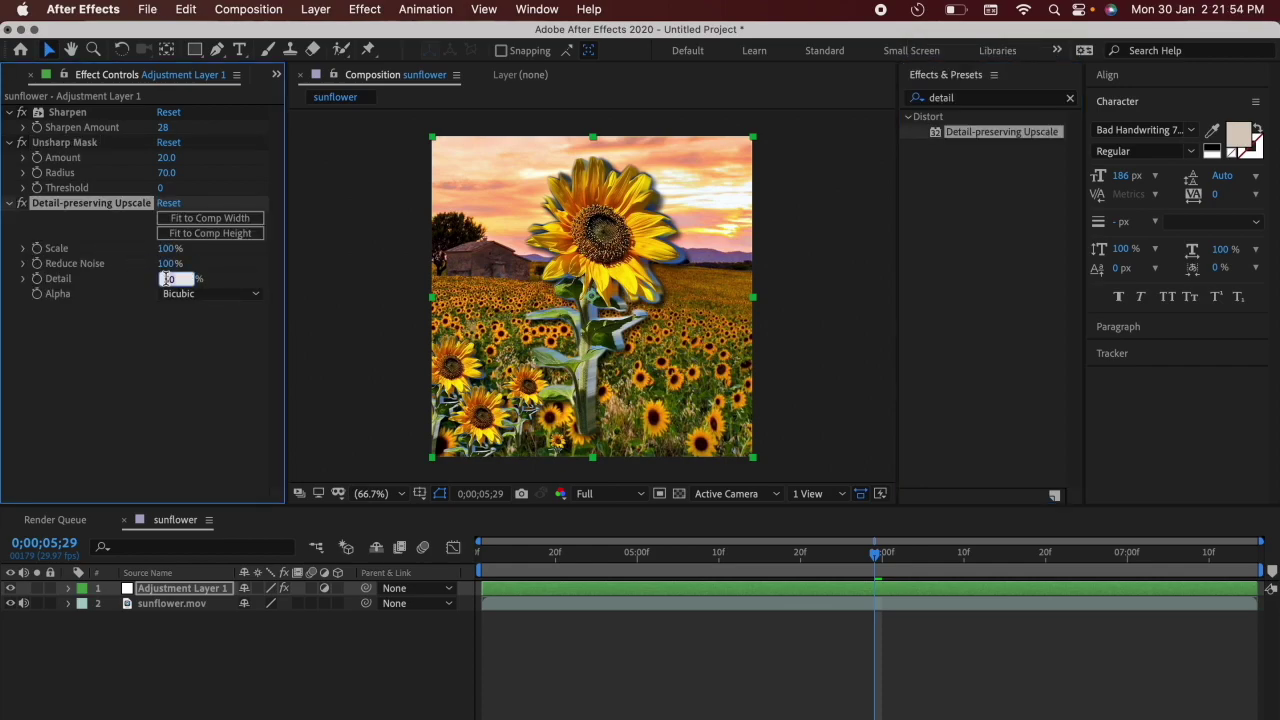
type("100")
key("Return")
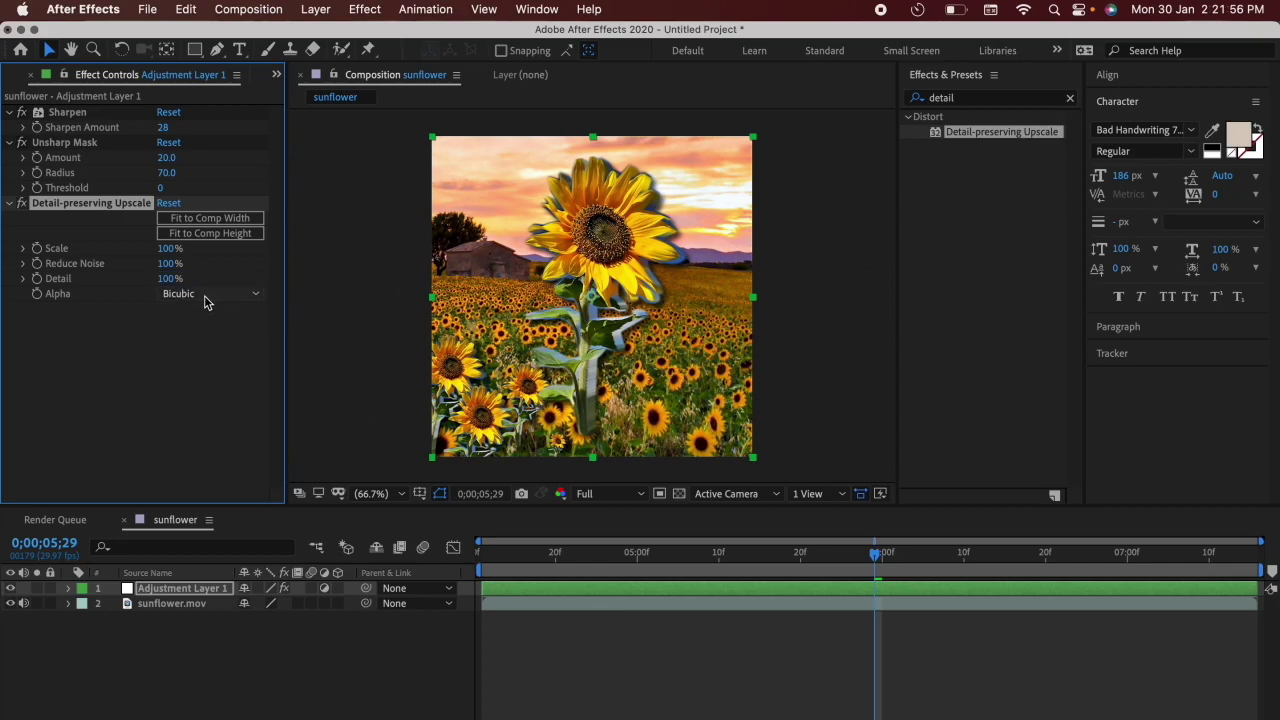
left_click(205, 300)
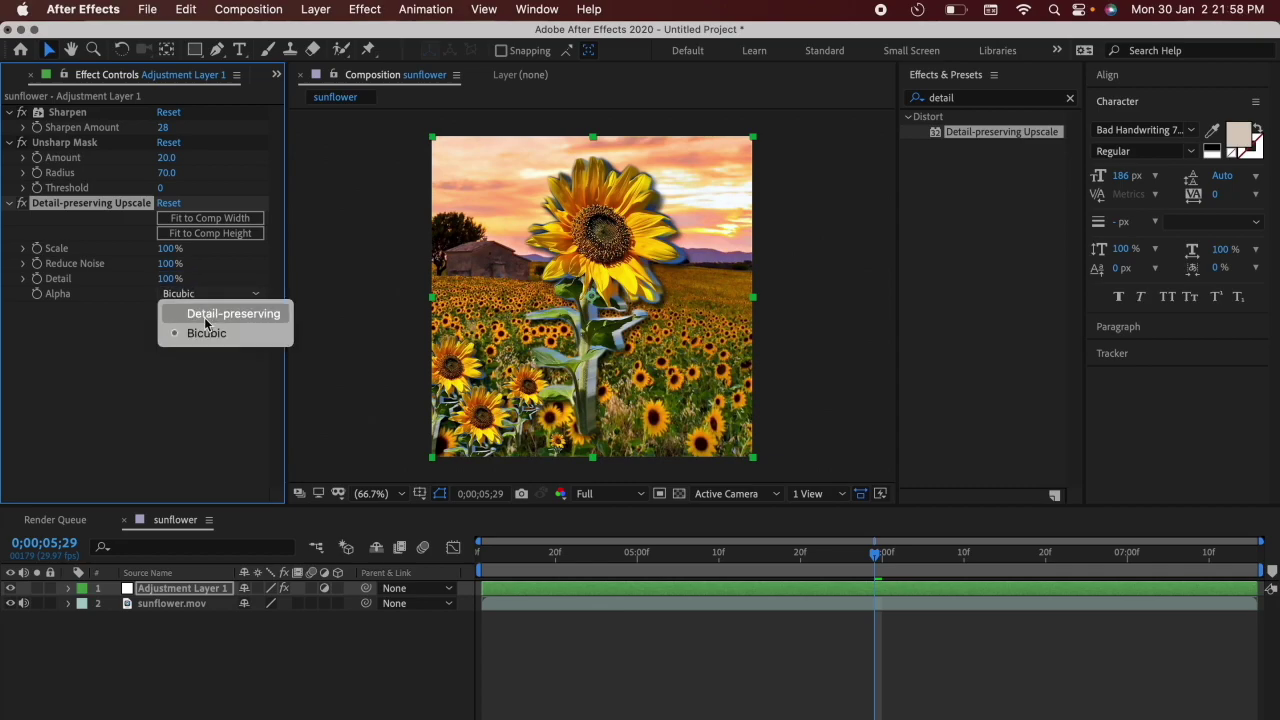
left_click(206, 316)
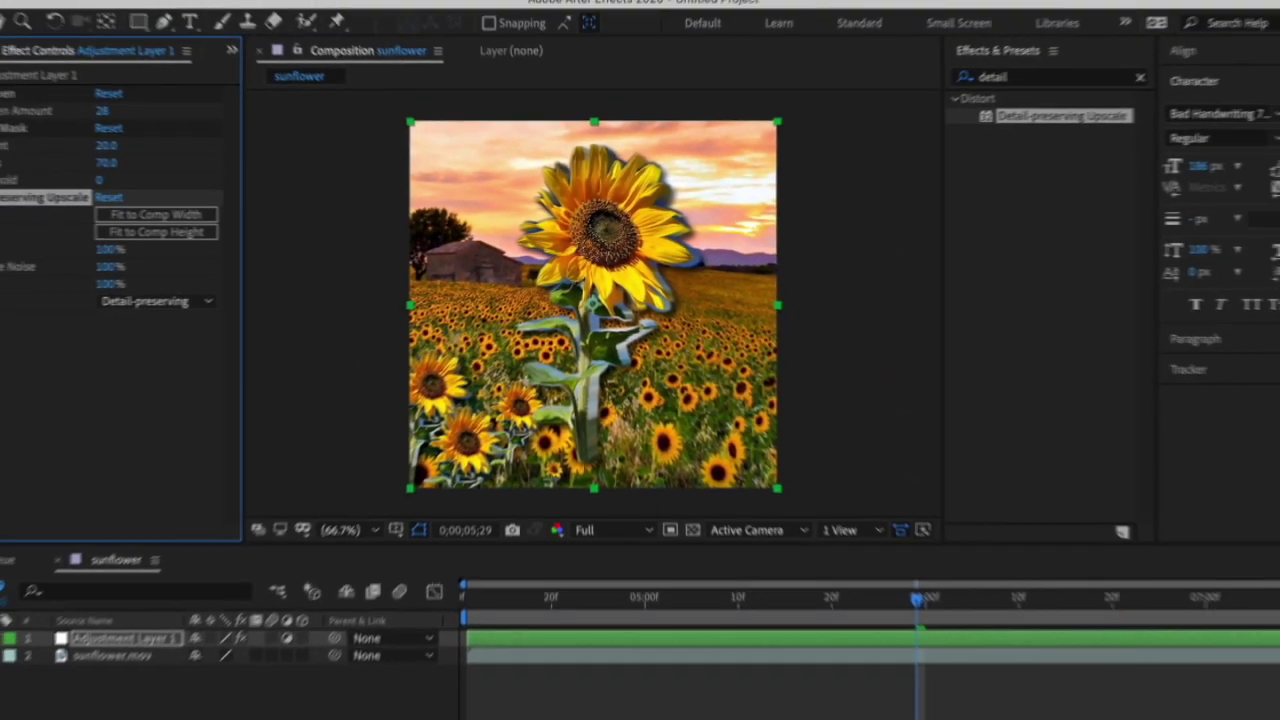
- Create Adjustment Layer 2 from the Layer > New menu
left_click(315, 9)
mouse_move(328, 38)
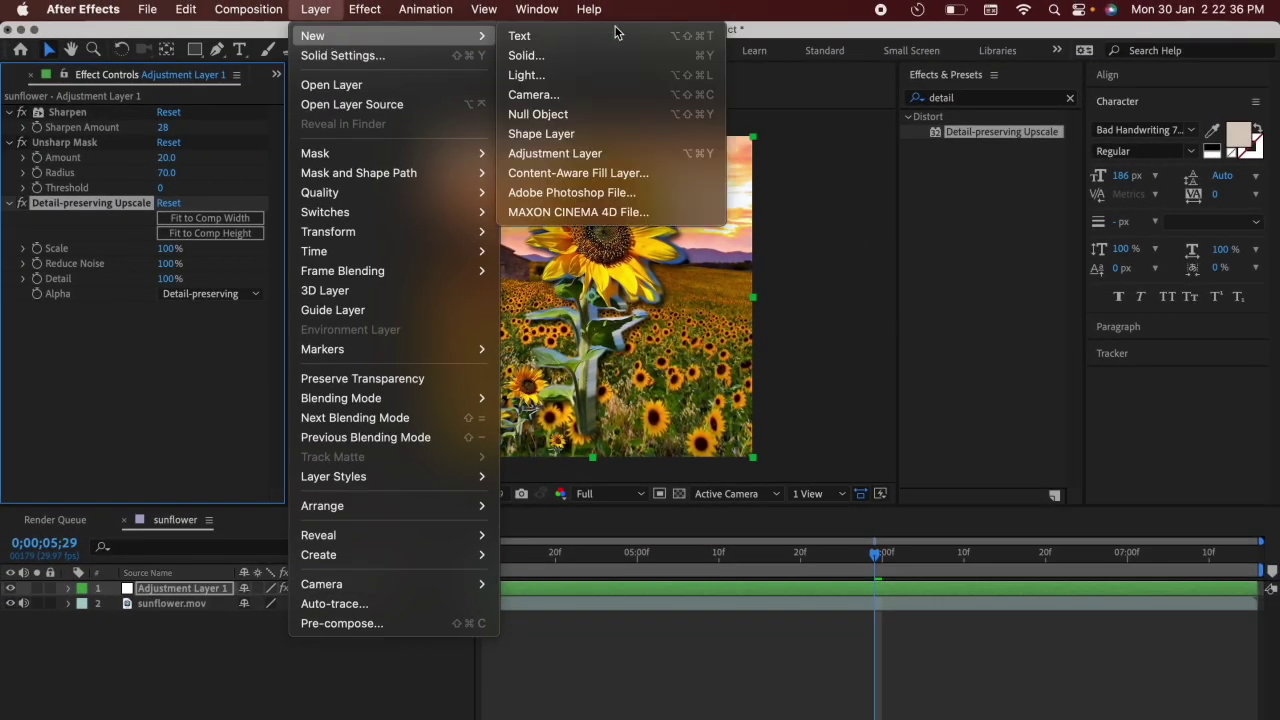
left_click(608, 153)
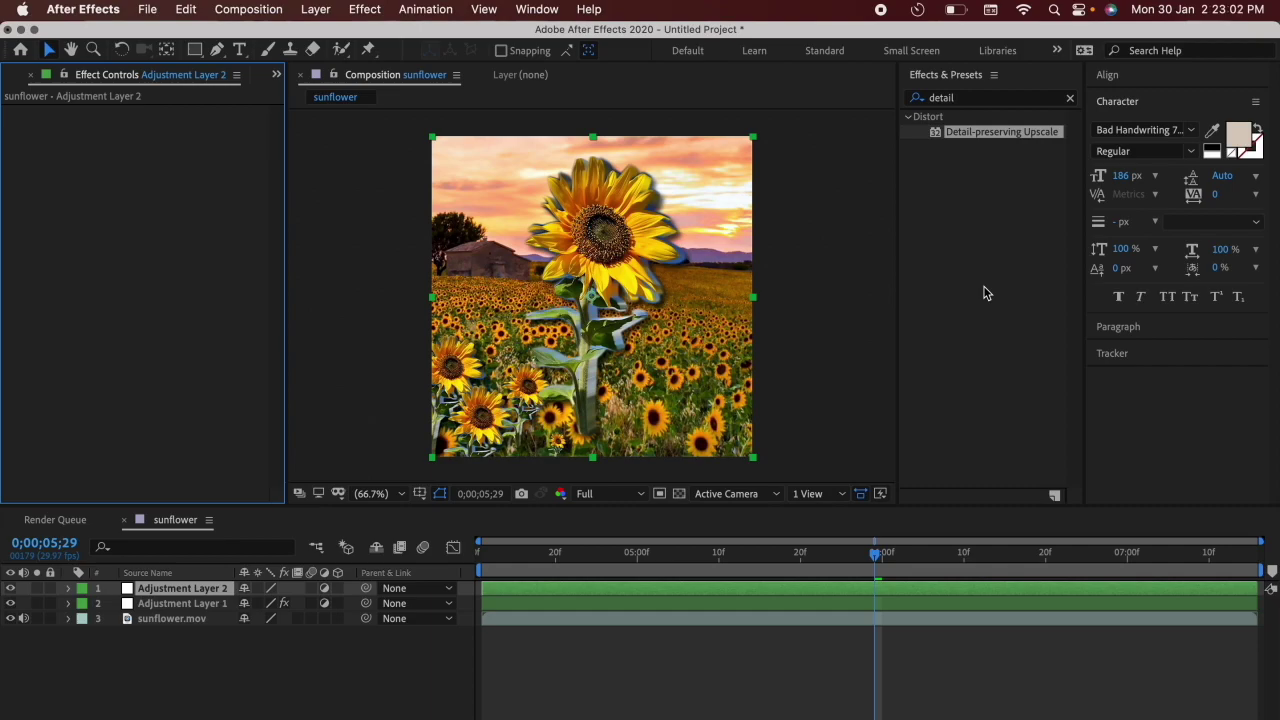
- Apply Sapphire S_Gradient to Adjustment Layer 2, dismissing the version warning
left_click(916, 97)
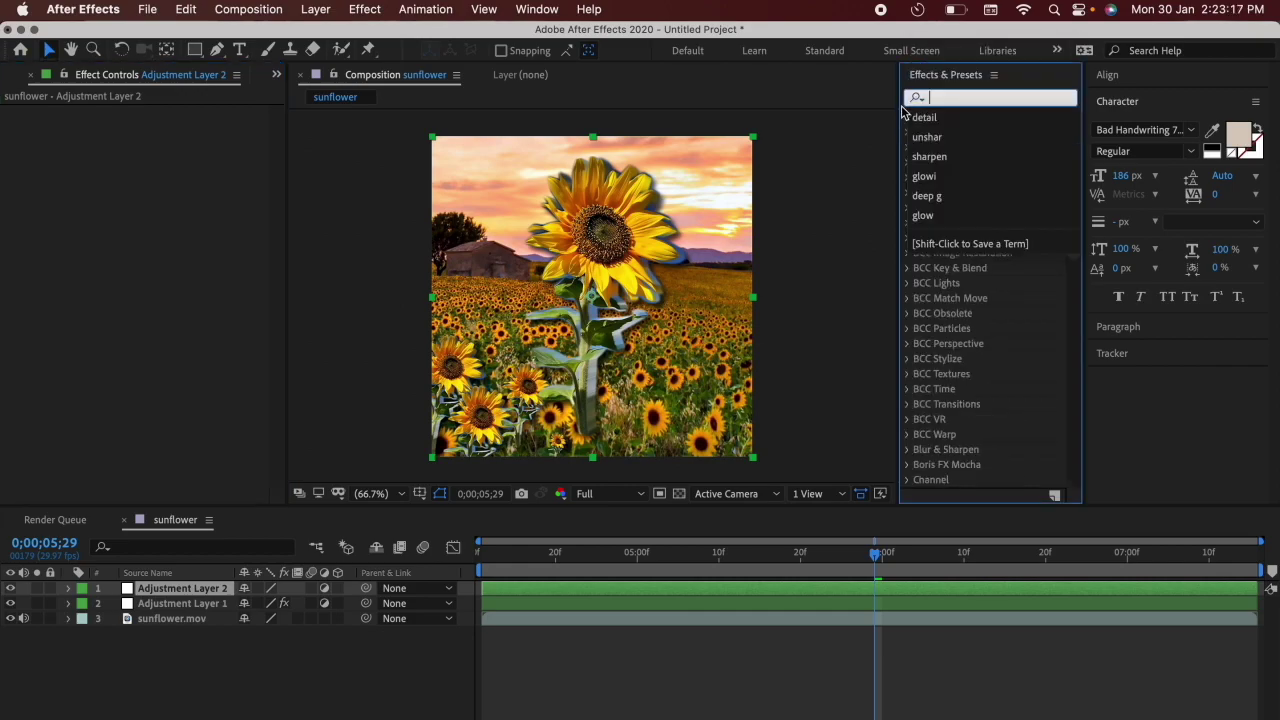
left_click(887, 655)
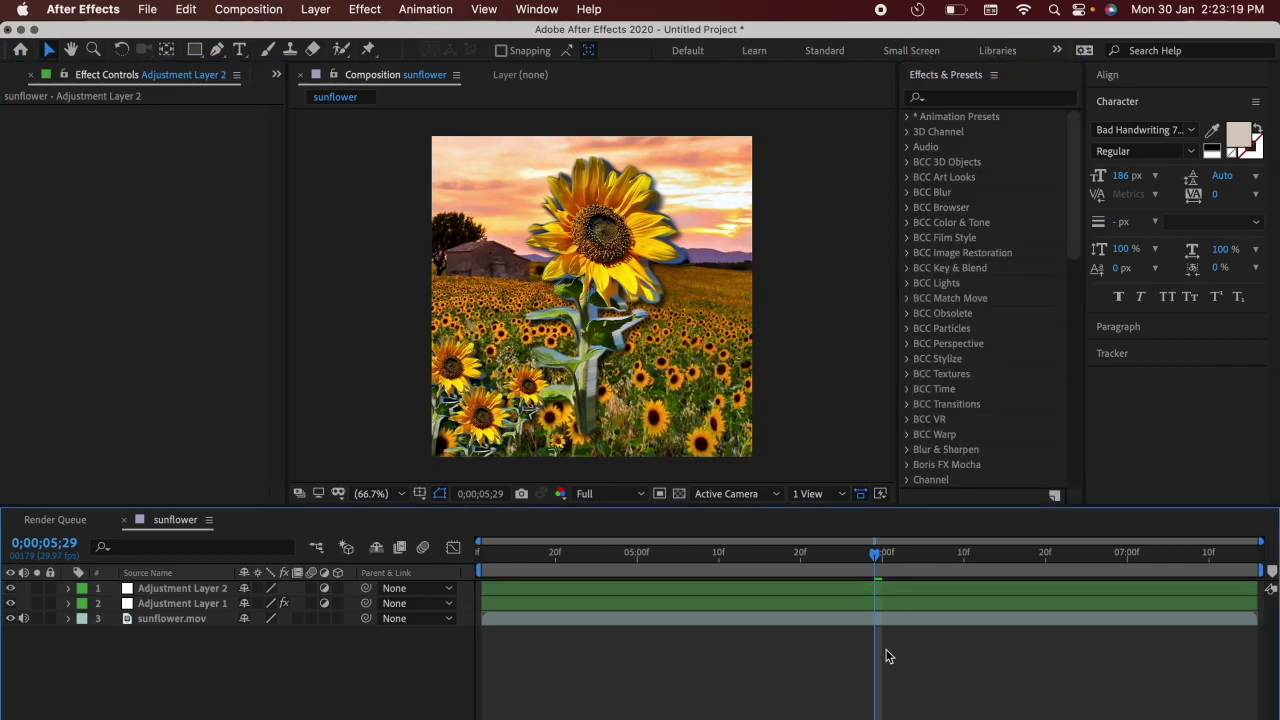
left_click(910, 591)
left_click(990, 97)
type("s_")
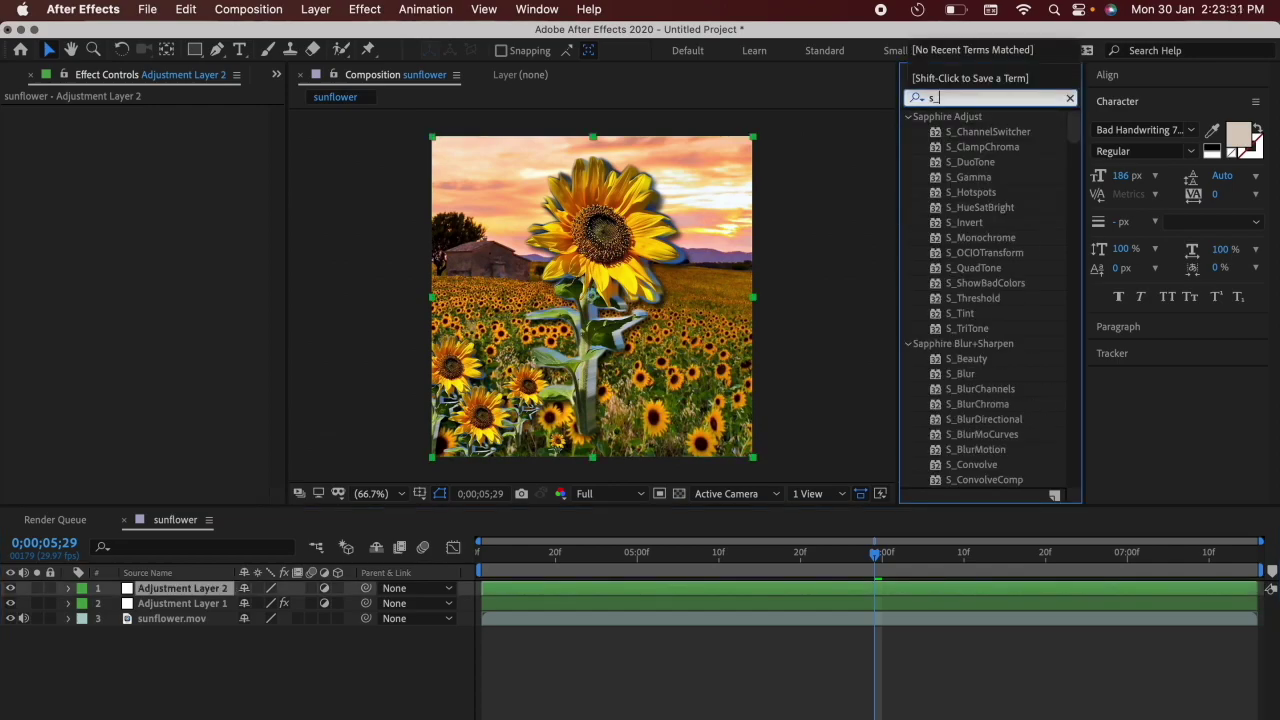
type("grad")
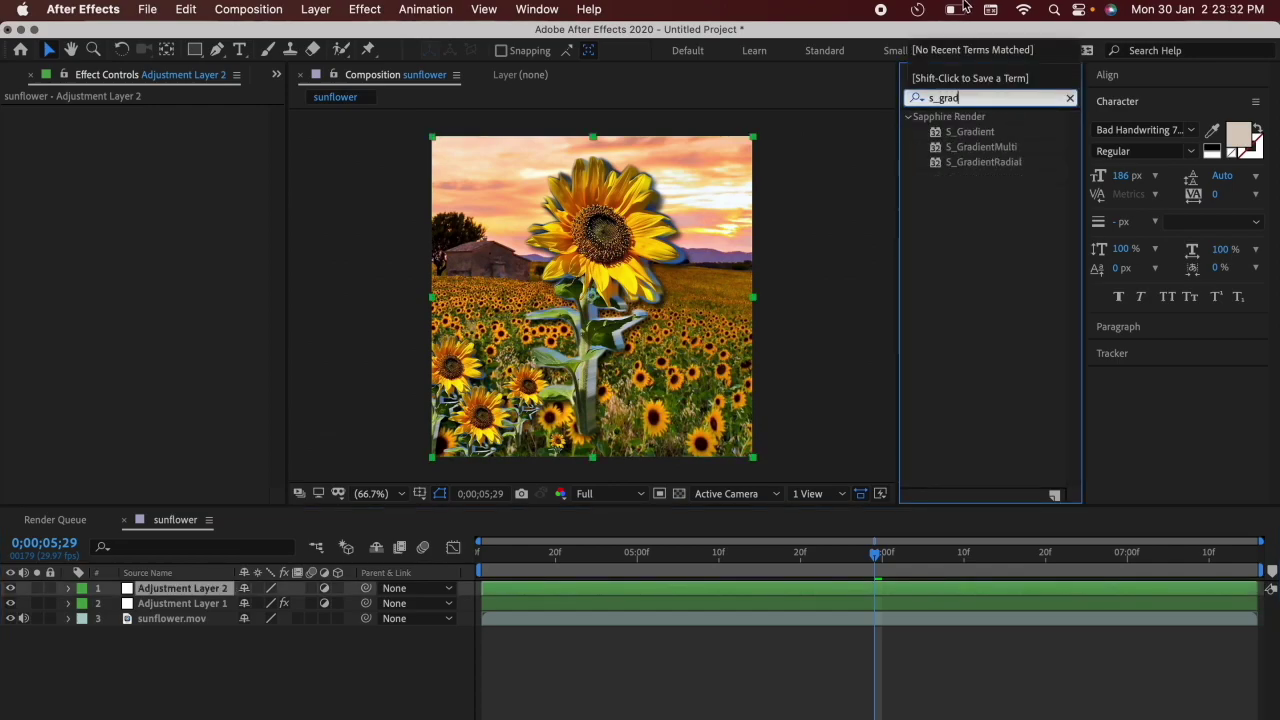
double_click(968, 131)
key("Return")
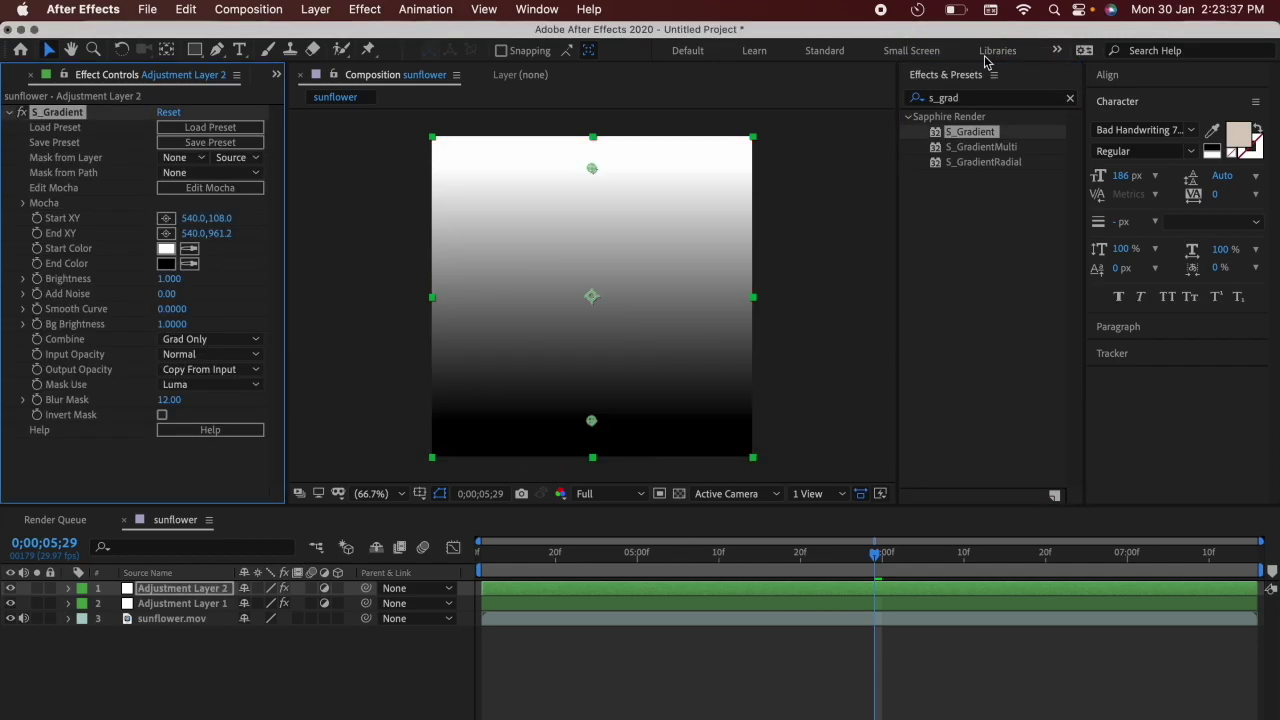
- Clear the effects search and deselect Adjustment Layer 2
left_click(988, 88)
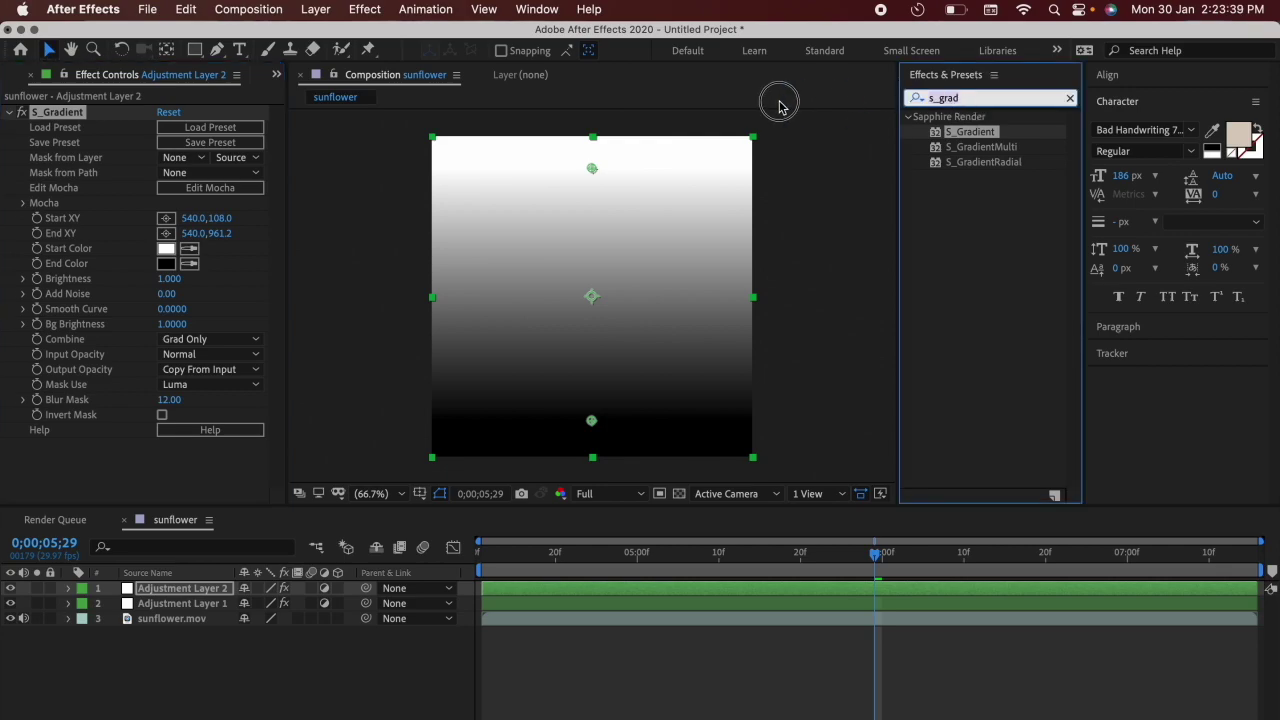
type("gradi")
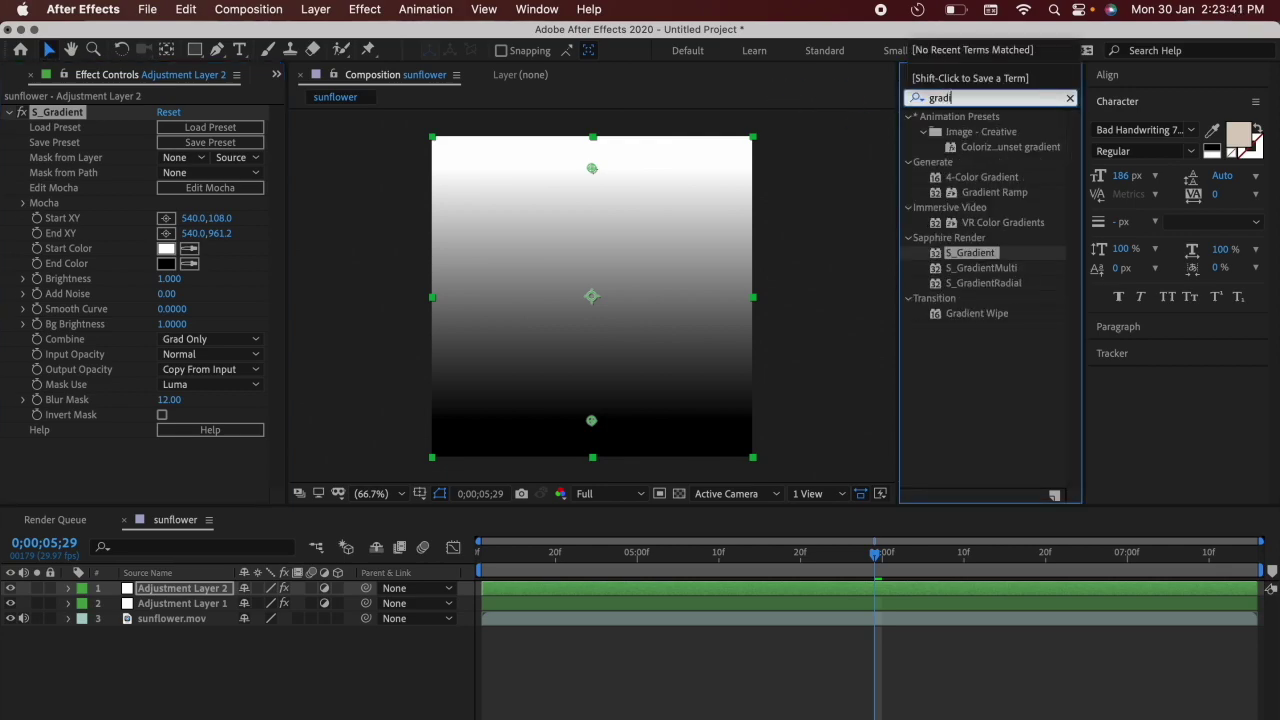
type("e")
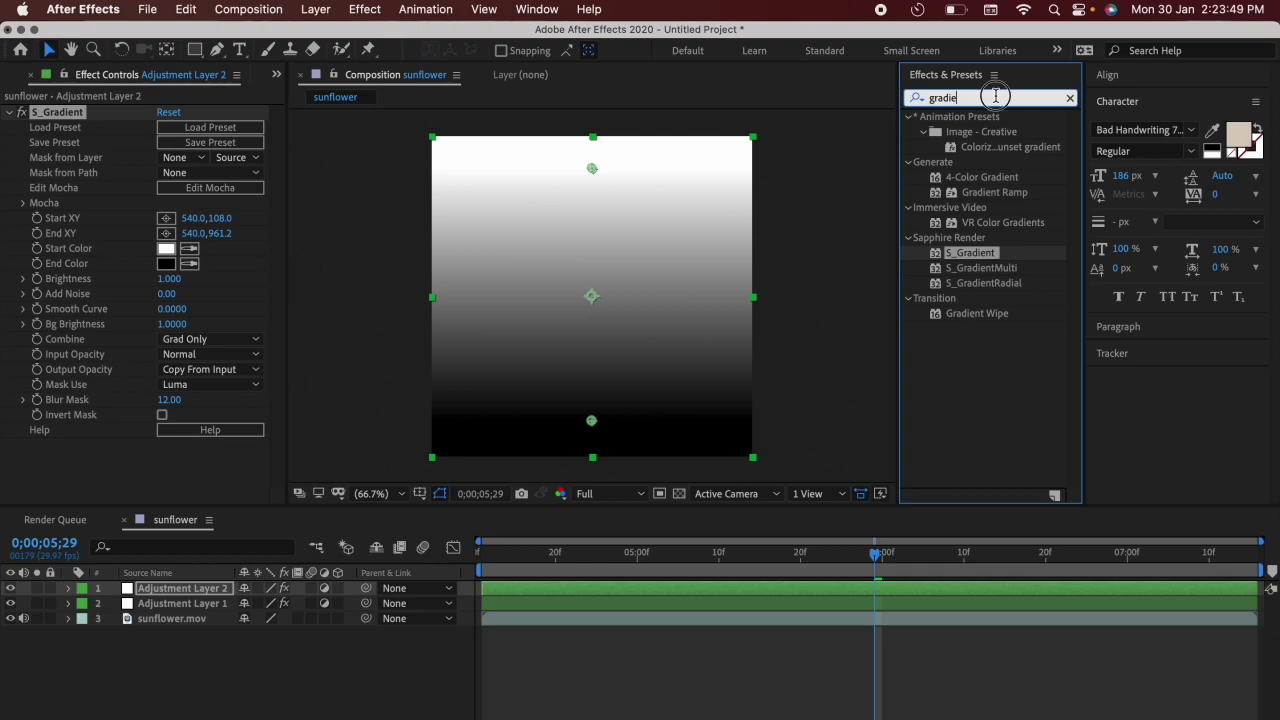
left_click_drag(994, 97, 912, 97)
key("BackSpace")
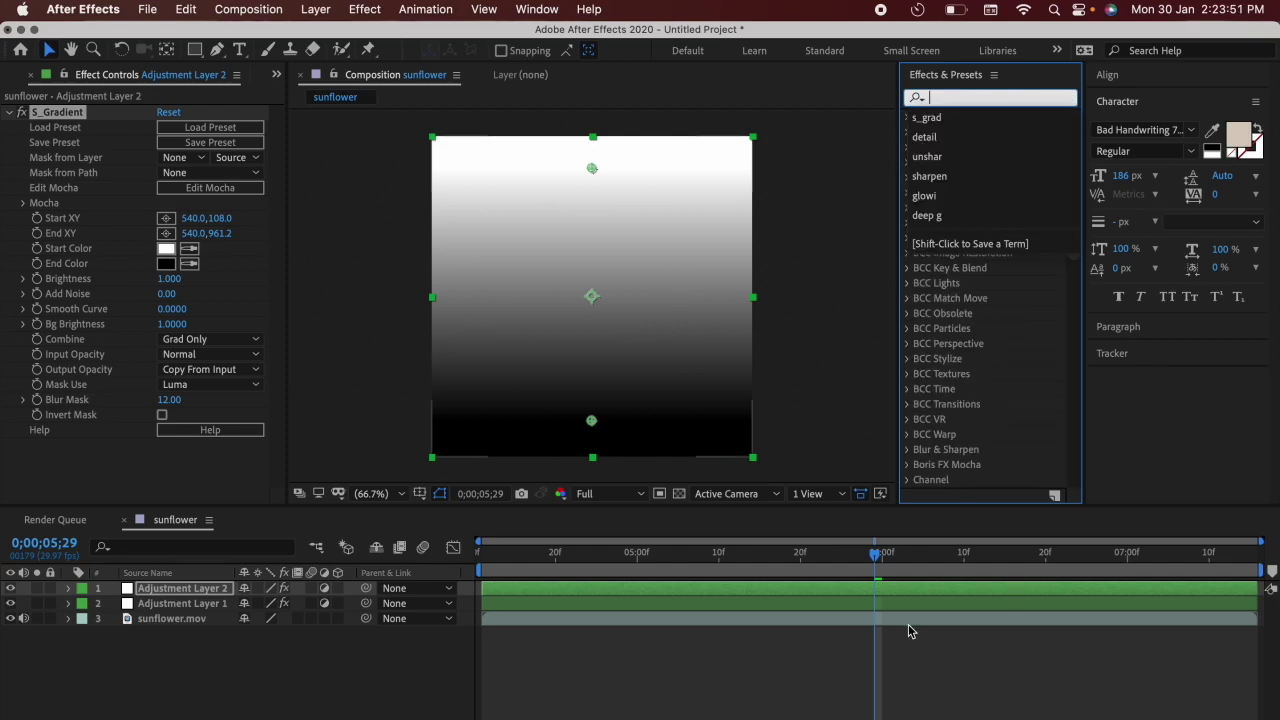
left_click(898, 645)
left_click(898, 645)
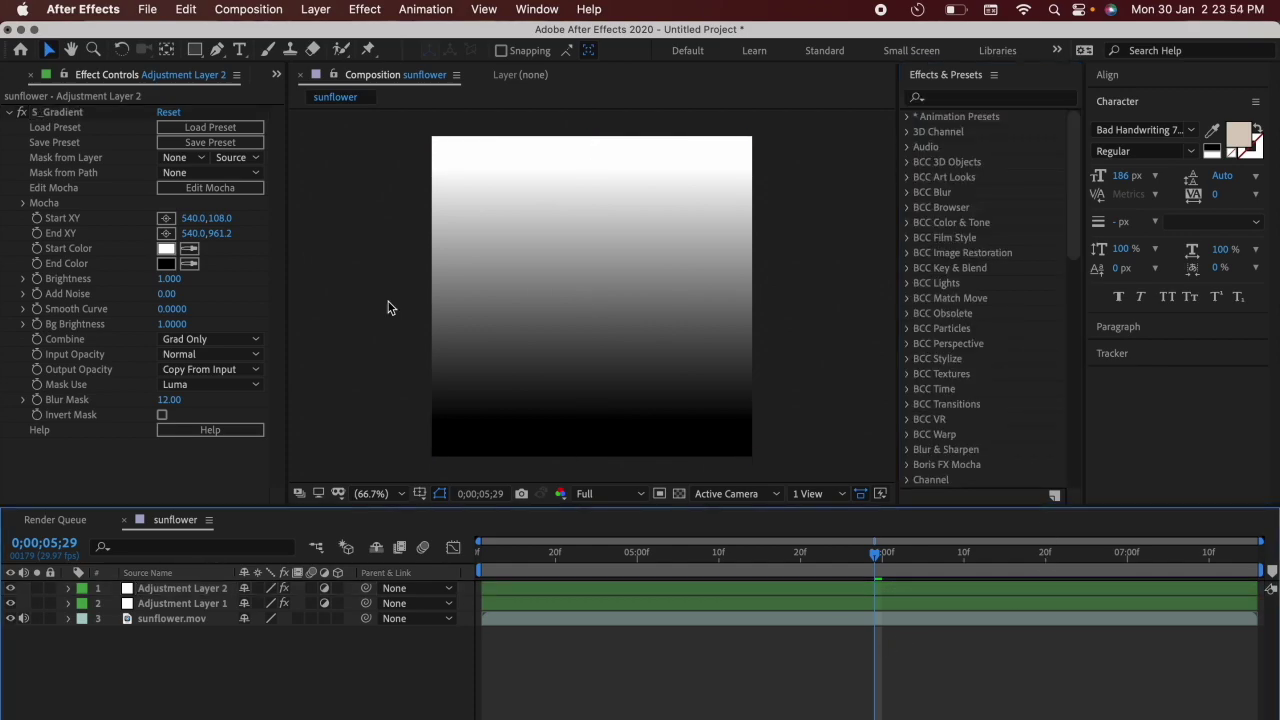
- Delete the S_Gradient effect and shrink sunflower.mov's Mask 1 to the top half
left_click(61, 113)
key("Delete")
left_click(663, 620)
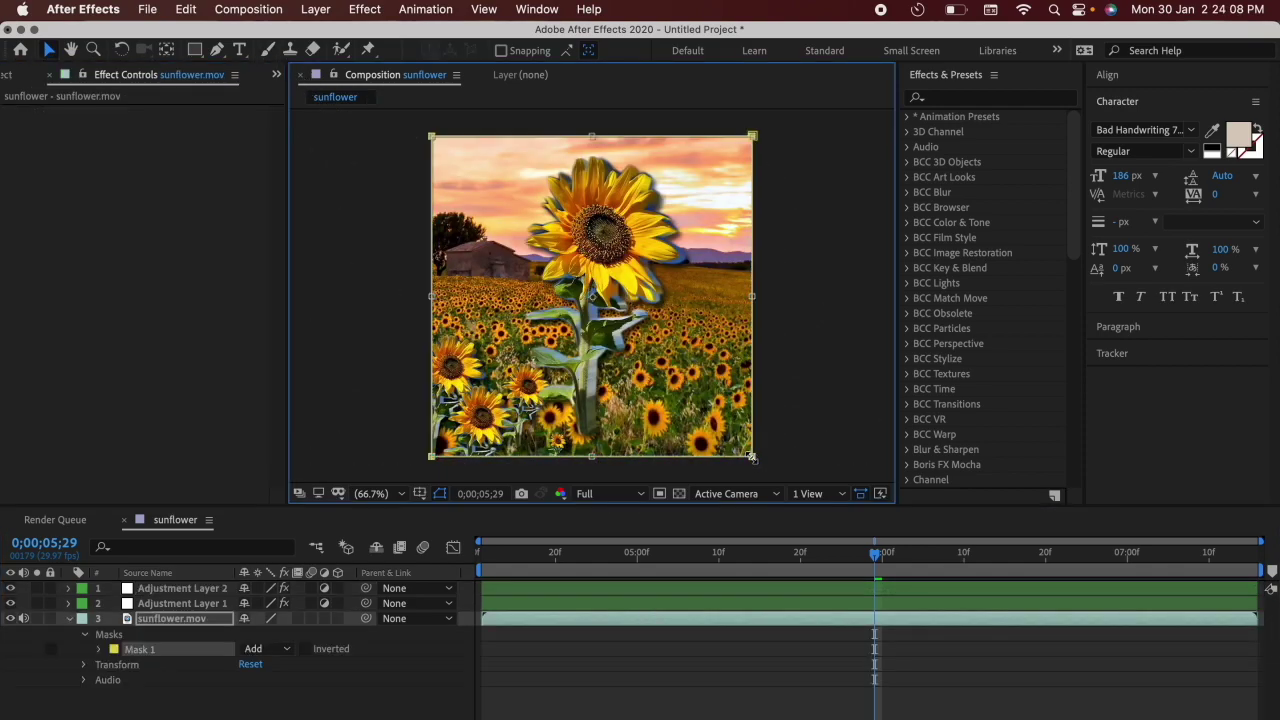
left_click_drag(752, 457, 752, 328)
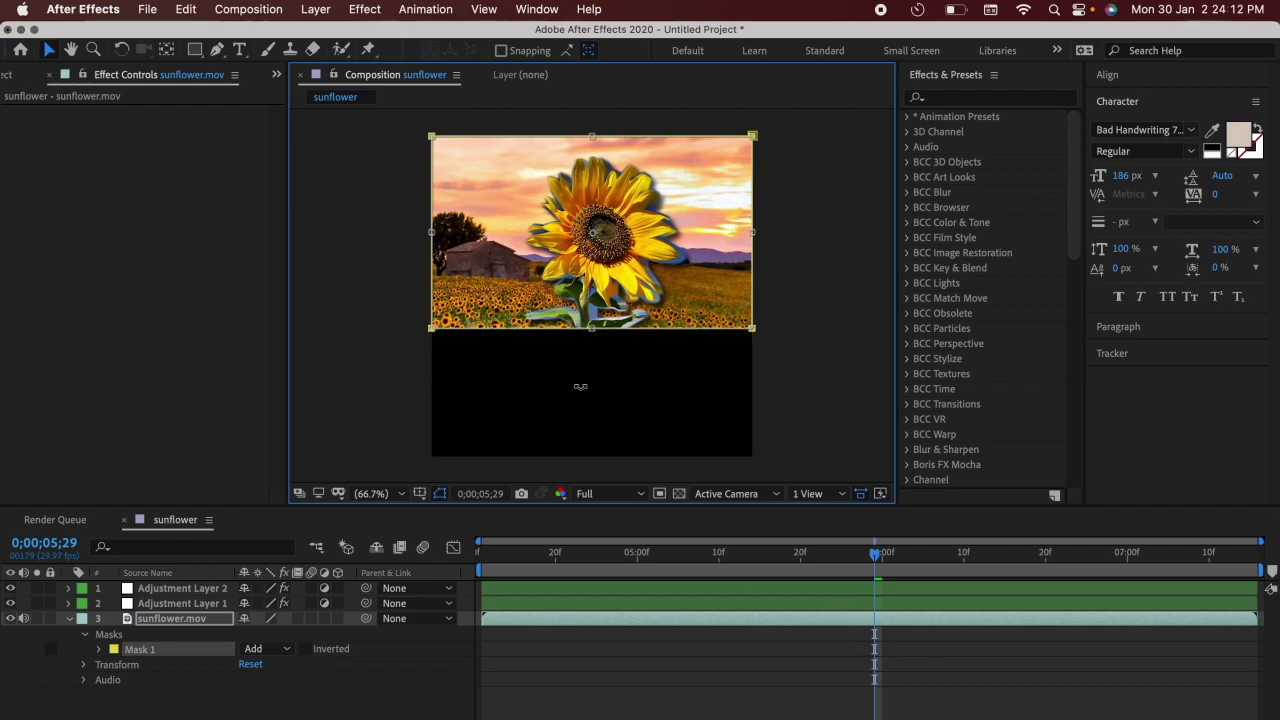
- Duplicate sunflower.mov and invert the duplicate layer's Mask 1
left_click(762, 622)
key("super+d")
left_click(760, 635)
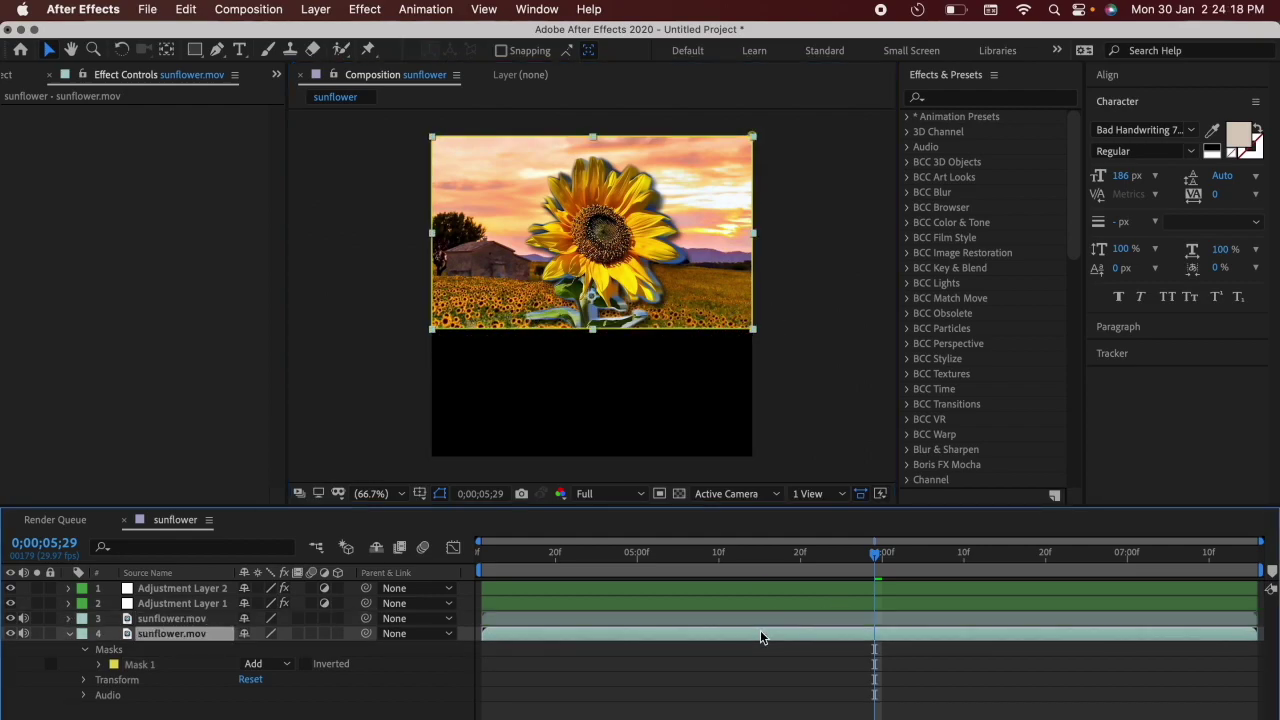
key("m")
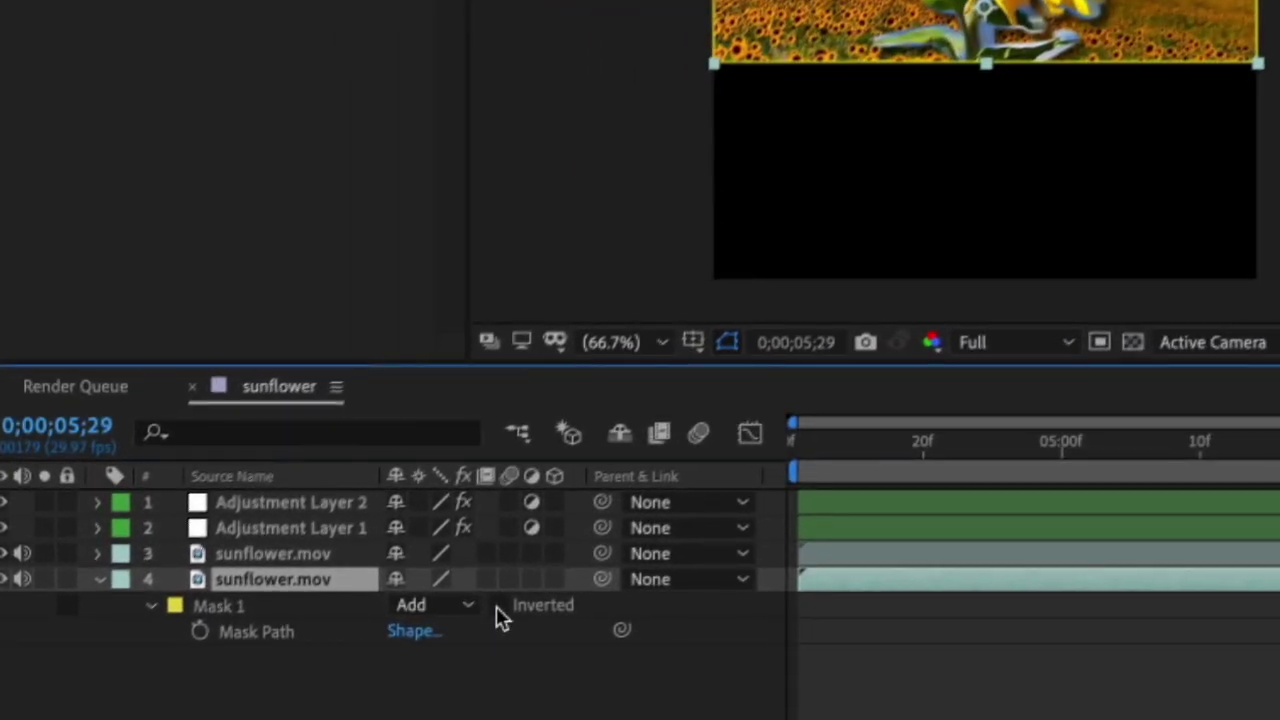
left_click(499, 605)
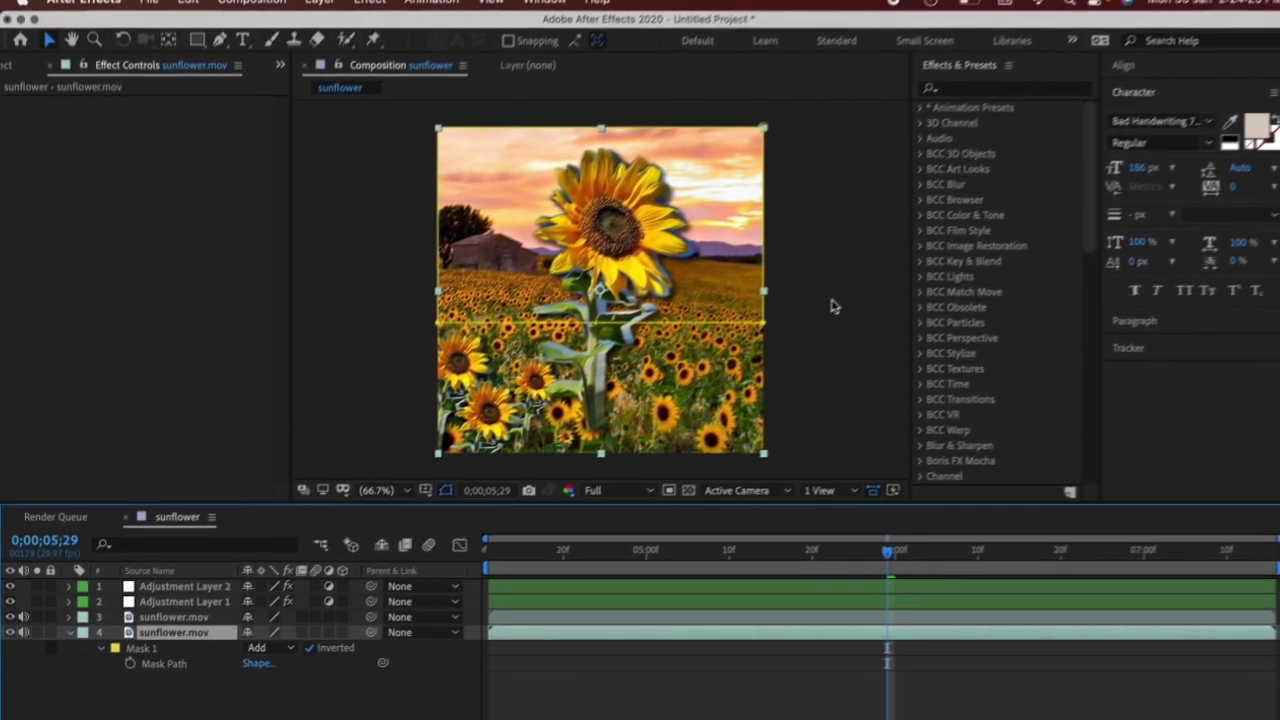
- Apply Exposure to both sunflower layers: 0.42 on the upper, -1.06 on the lower
left_click(865, 614)
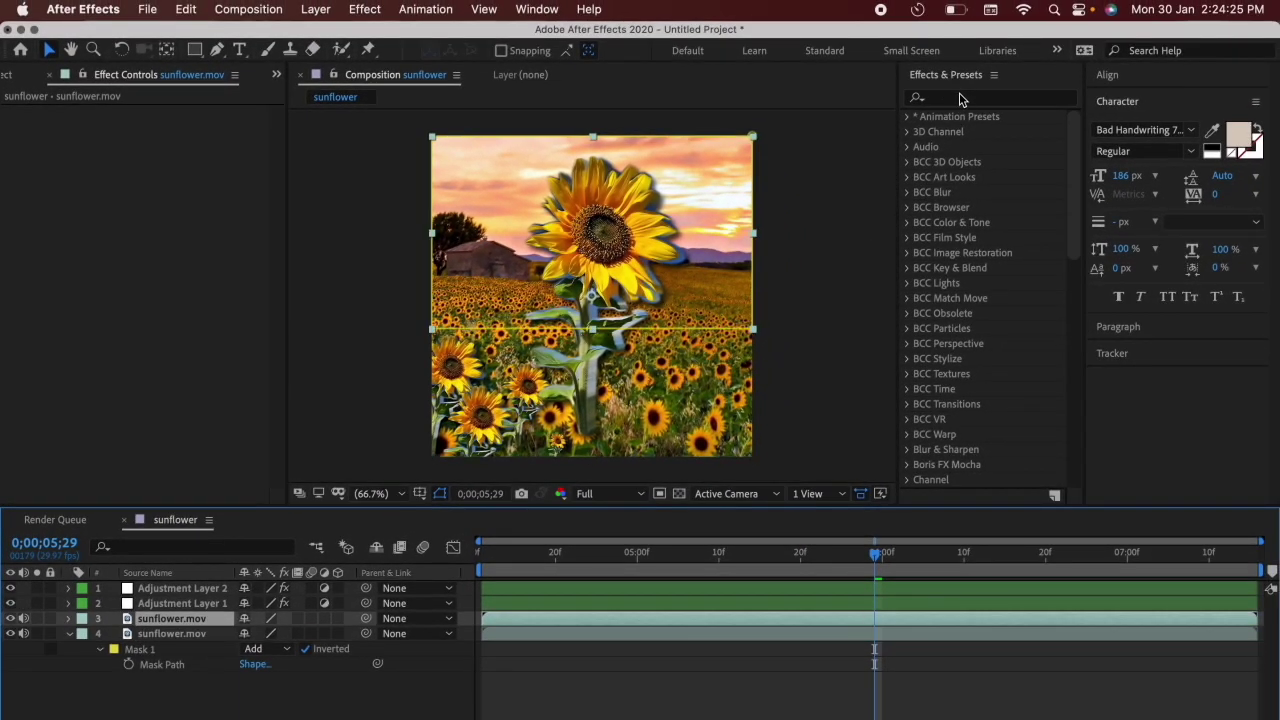
left_click(960, 97)
type("exposu")
double_click(981, 253)
left_click_drag(166, 158, 201, 165)
left_click(903, 630)
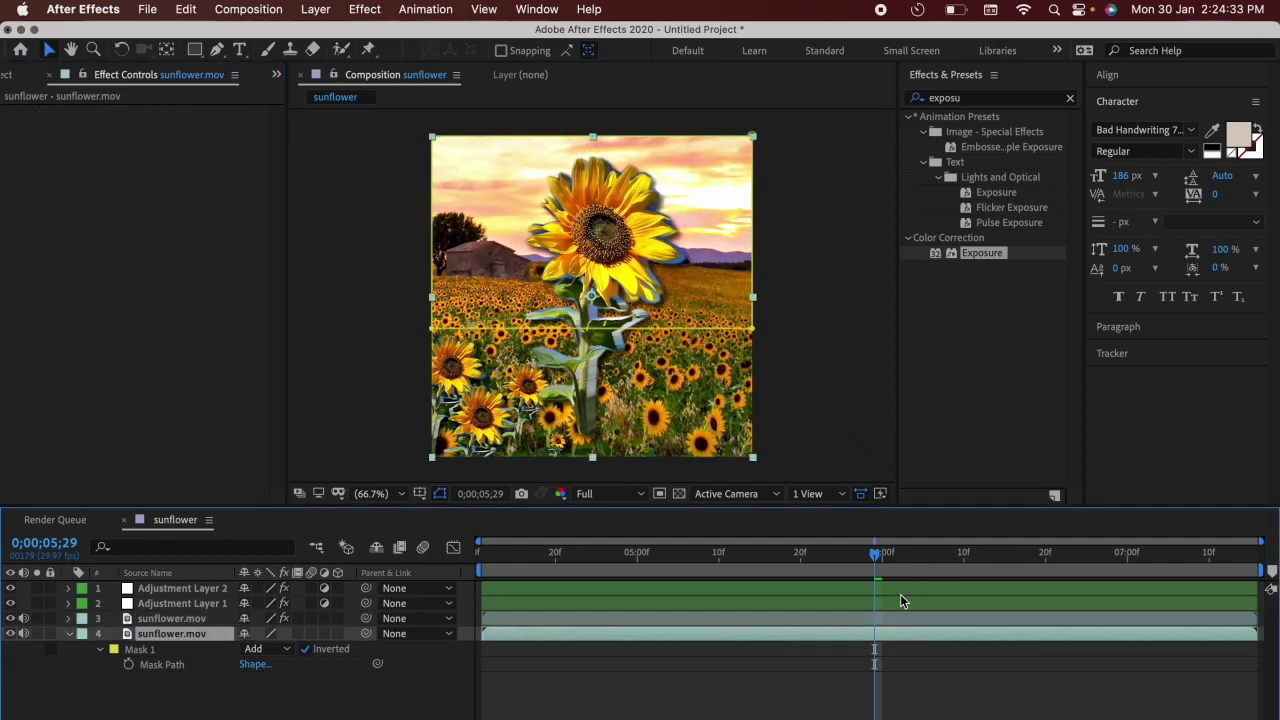
double_click(981, 253)
mouse_move(166, 158)
left_mouse_down()
mouse_move(188, 166)
mouse_move(165, 165)
left_mouse_up()
- Feather the mask to 100 pixels, check the upper layer's mask, then deselect
key("m")
key("m")
left_click_drag(257, 682, 337, 684)
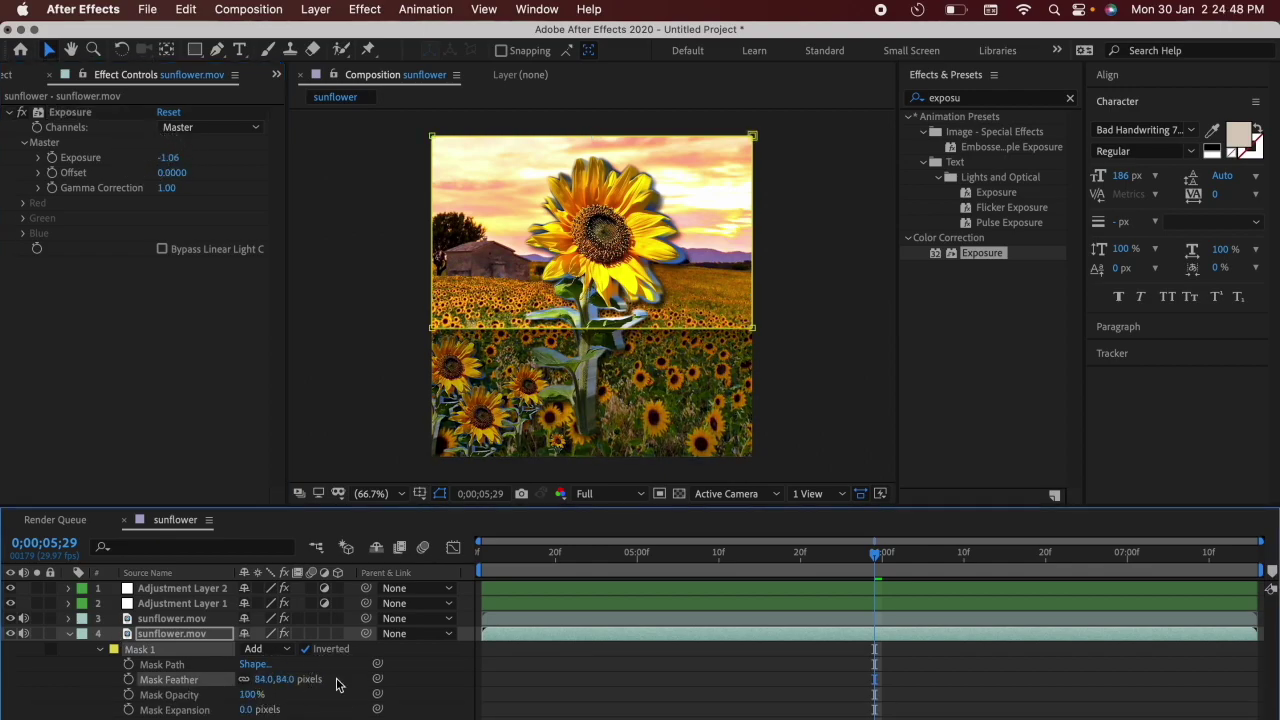
left_click(260, 679)
type("100")
key("Return")
left_click(583, 618)
key("m")
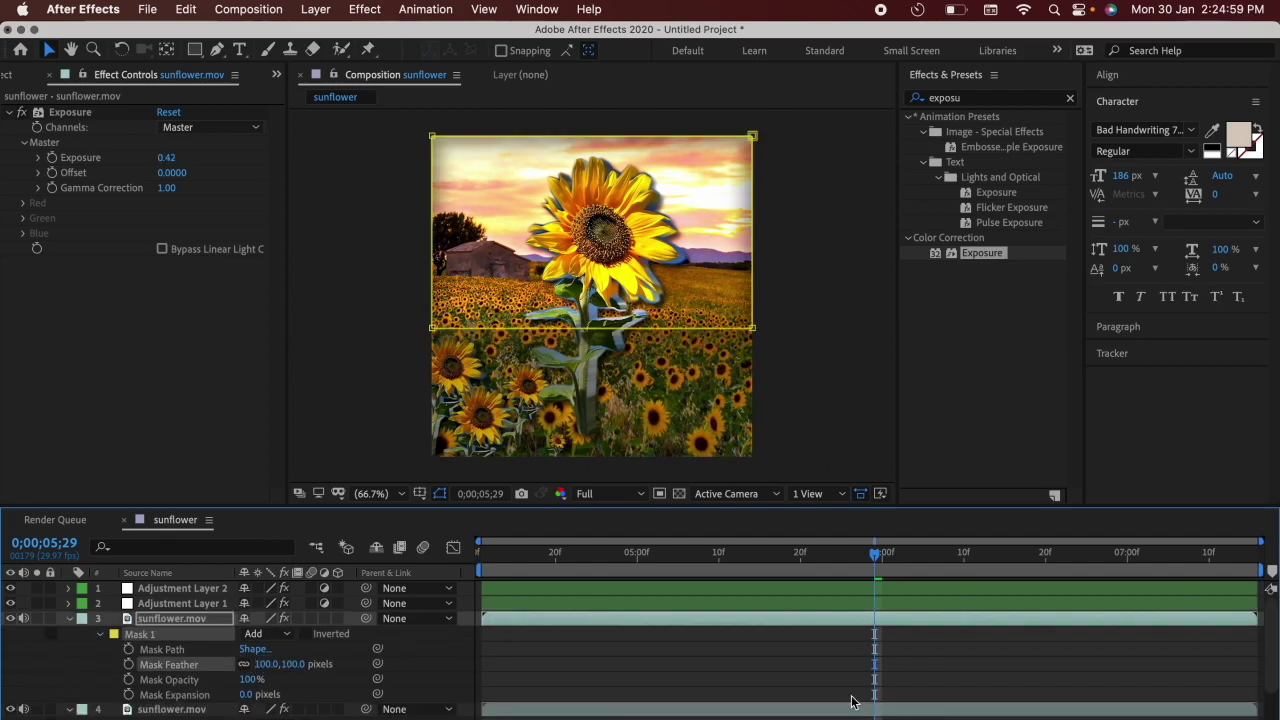
left_click(851, 702)
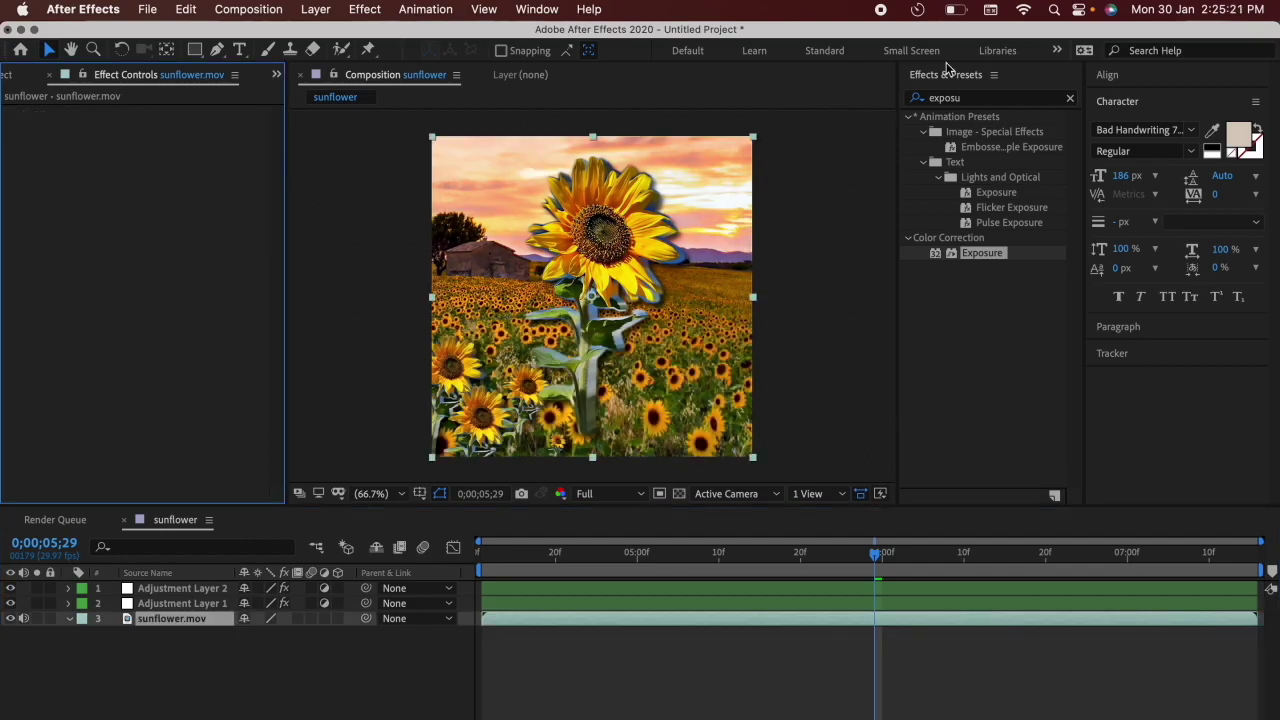
- Apply S_Gradient to sunflower.mov with its Combine mode set to Mult
left_click(990, 97)
type("s")
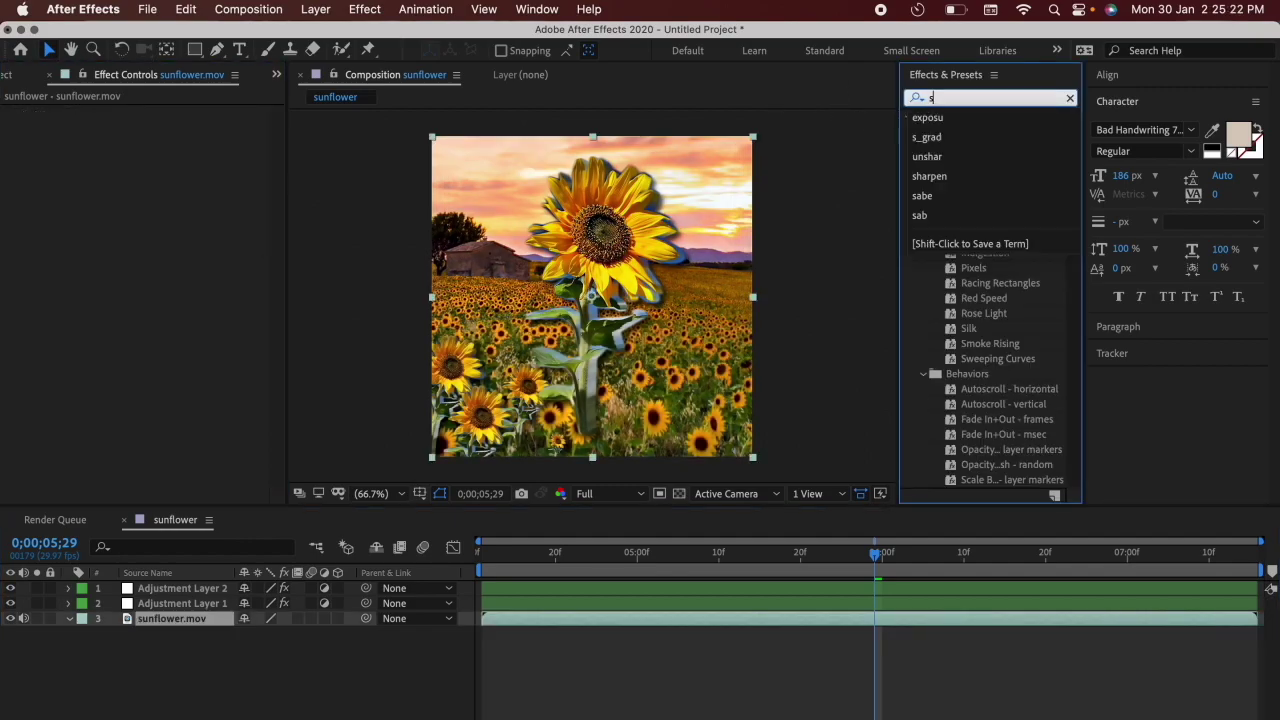
type("_gradient")
double_click(969, 131)
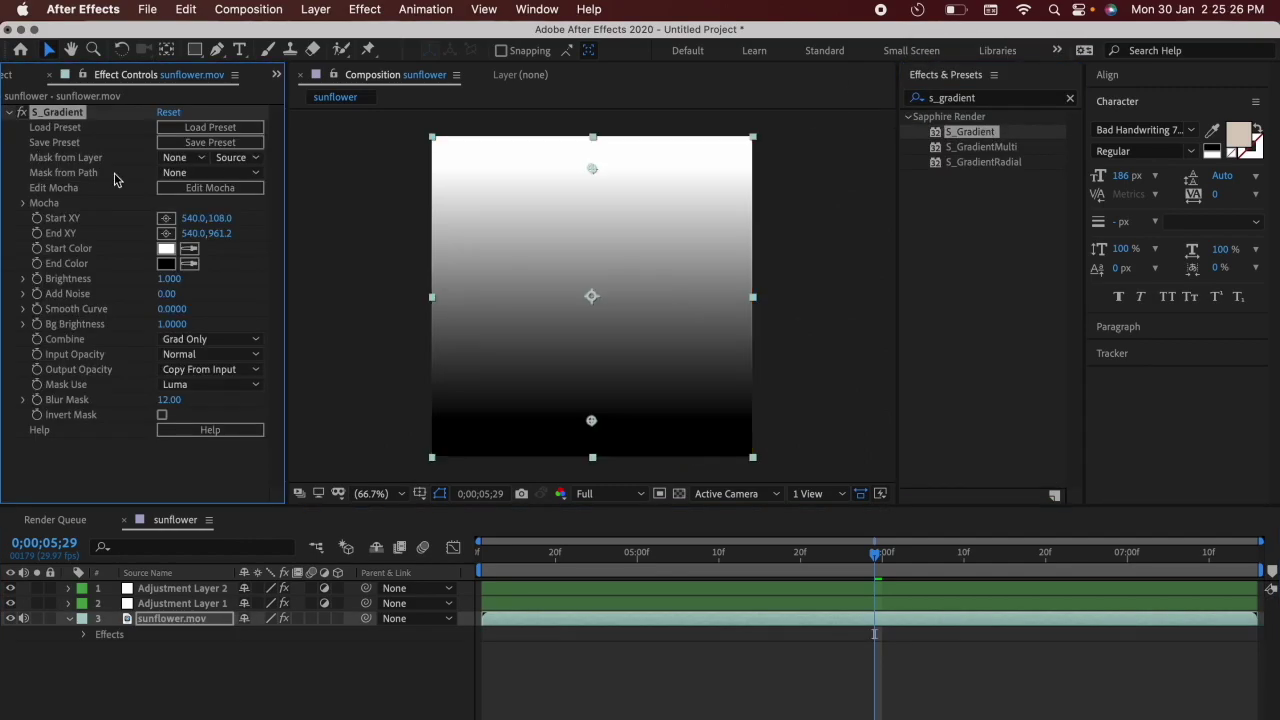
left_click(229, 339)
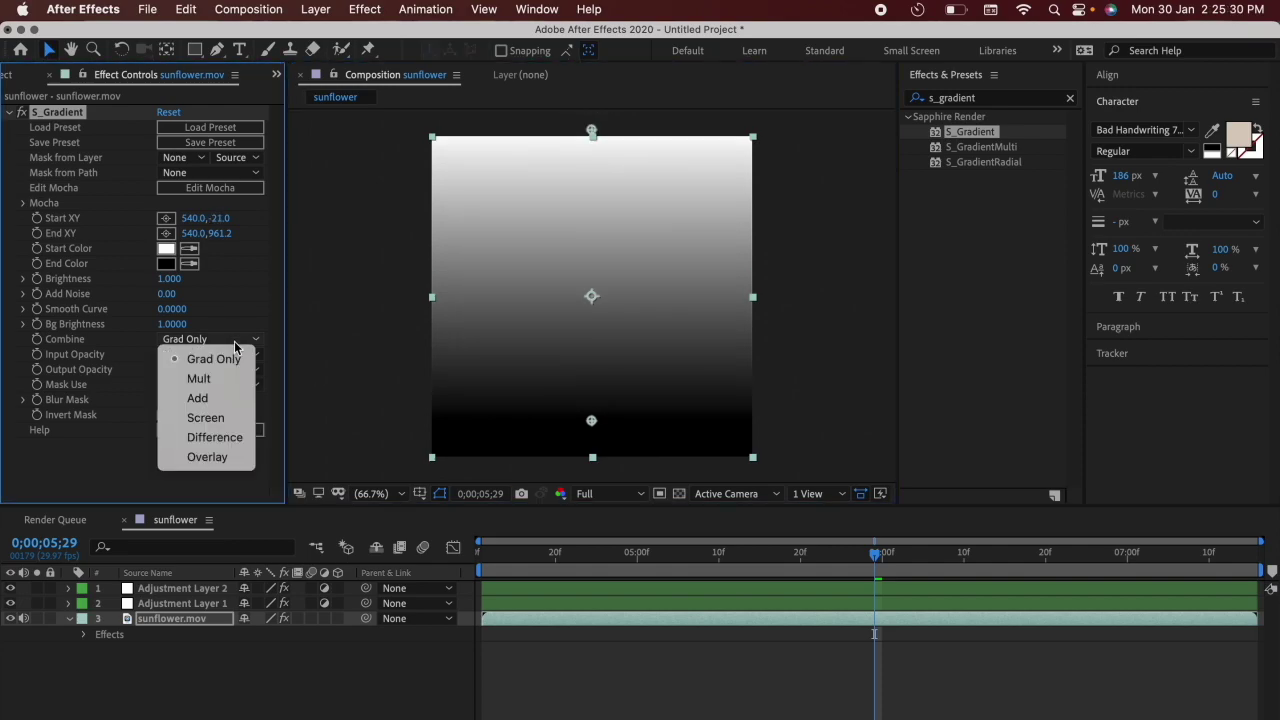
left_click(239, 388)
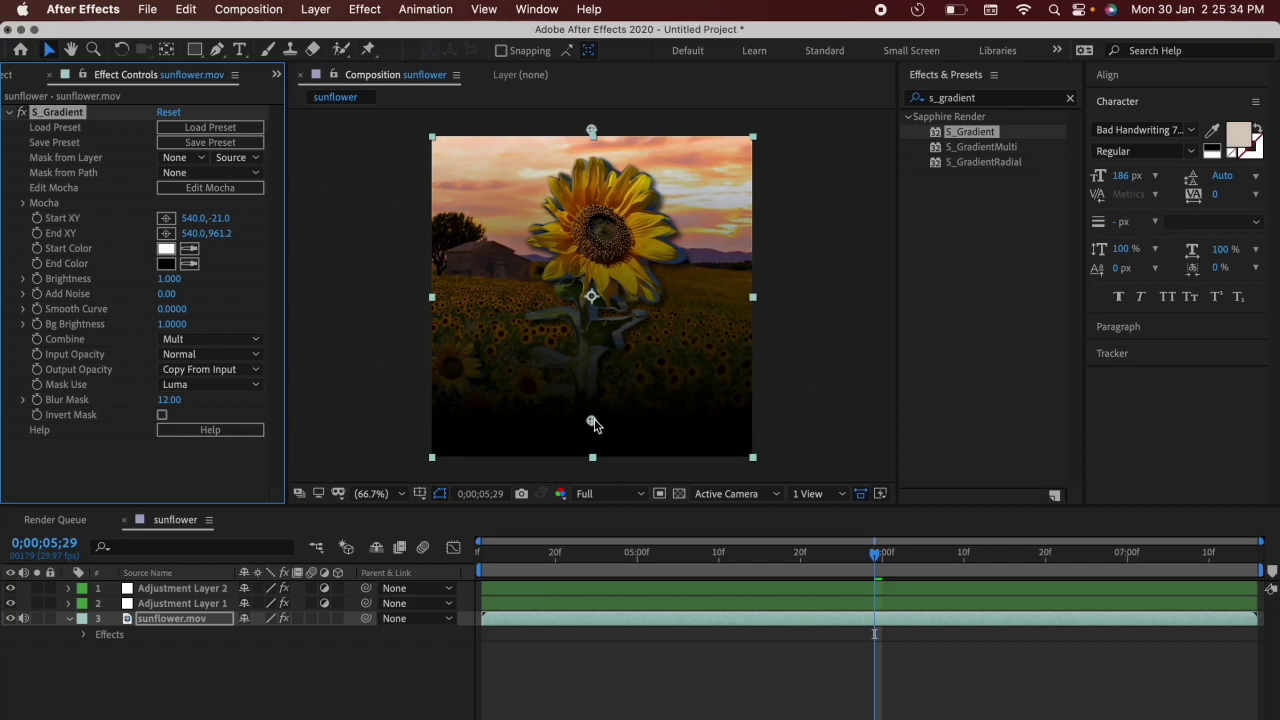
- Place gradient Start at 558,135 and End far below at 570,1615.2, then fit the view
left_click_drag(592, 423, 607, 551)
scroll(613, 334, "down", 6)
left_click_drag(613, 356, 612, 364)
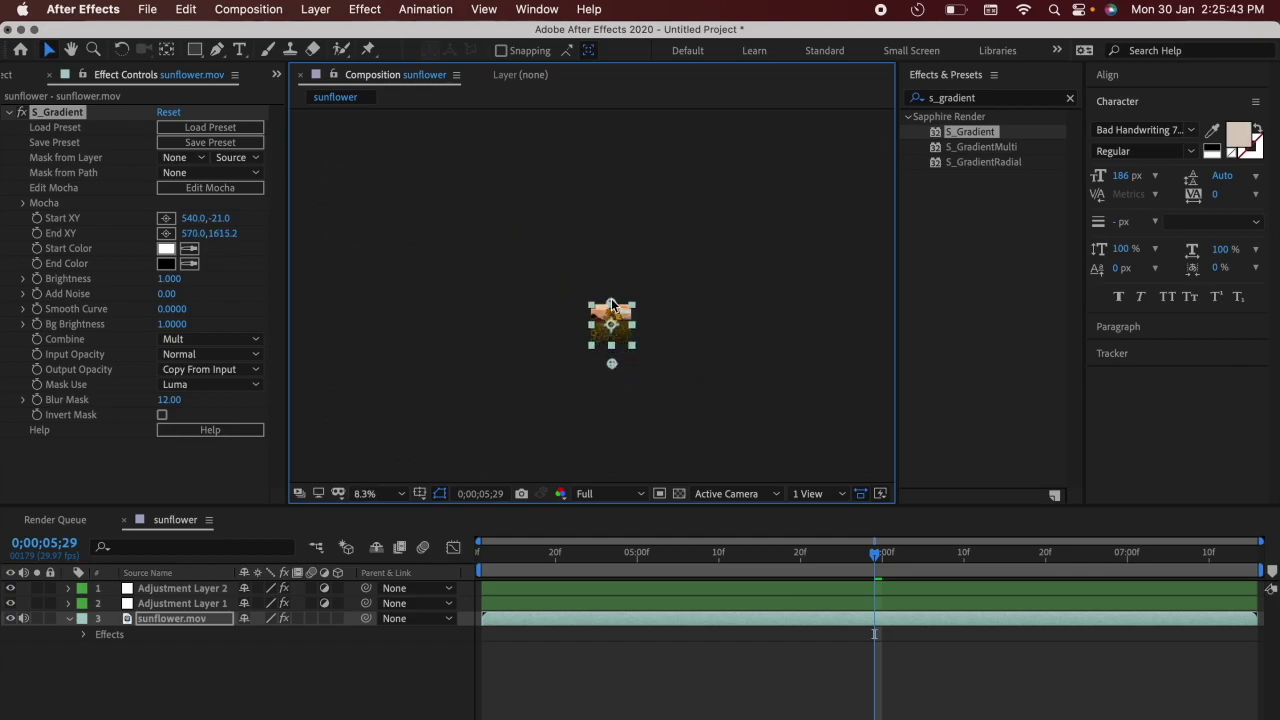
left_click_drag(612, 303, 616, 362)
scroll(612, 300, "up", 2)
scroll(610, 300, "up", 2)
key("shift+slash")
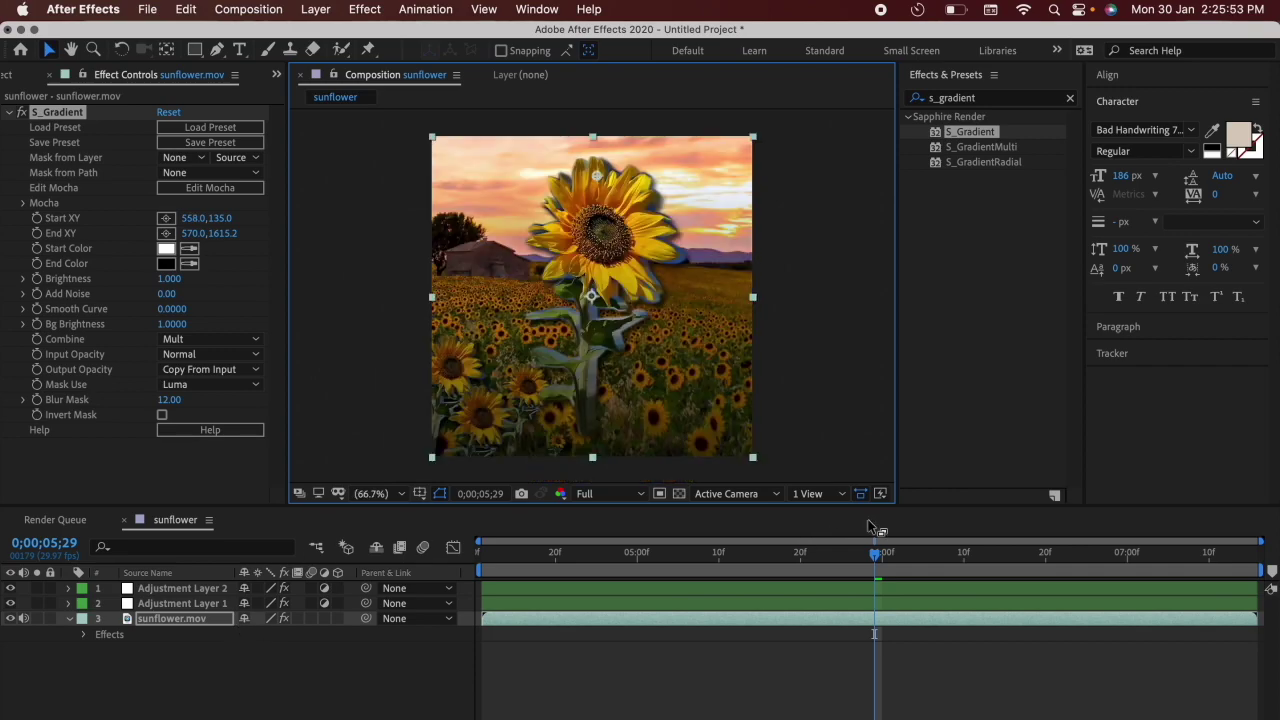
- Drag Hue/Saturation onto sunflower.mov and set Master Saturation to 28
left_click(983, 98)
type("hue/")
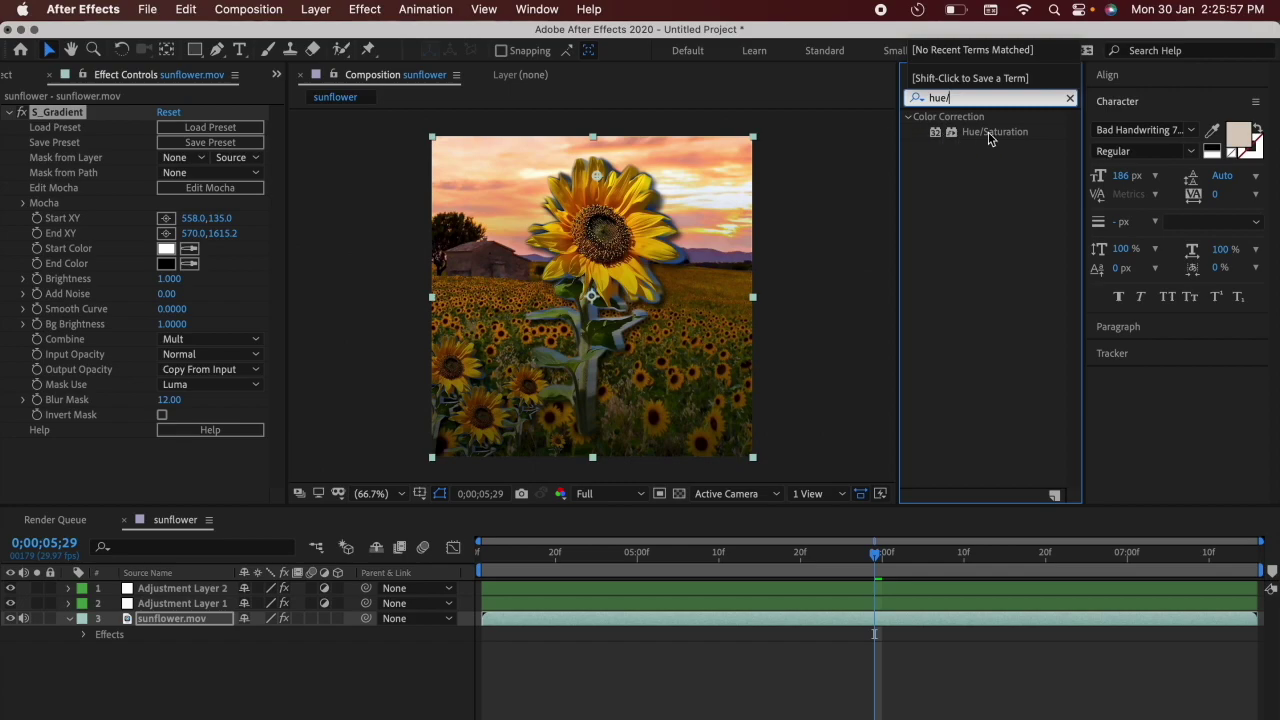
left_click_drag(990, 139, 593, 276)
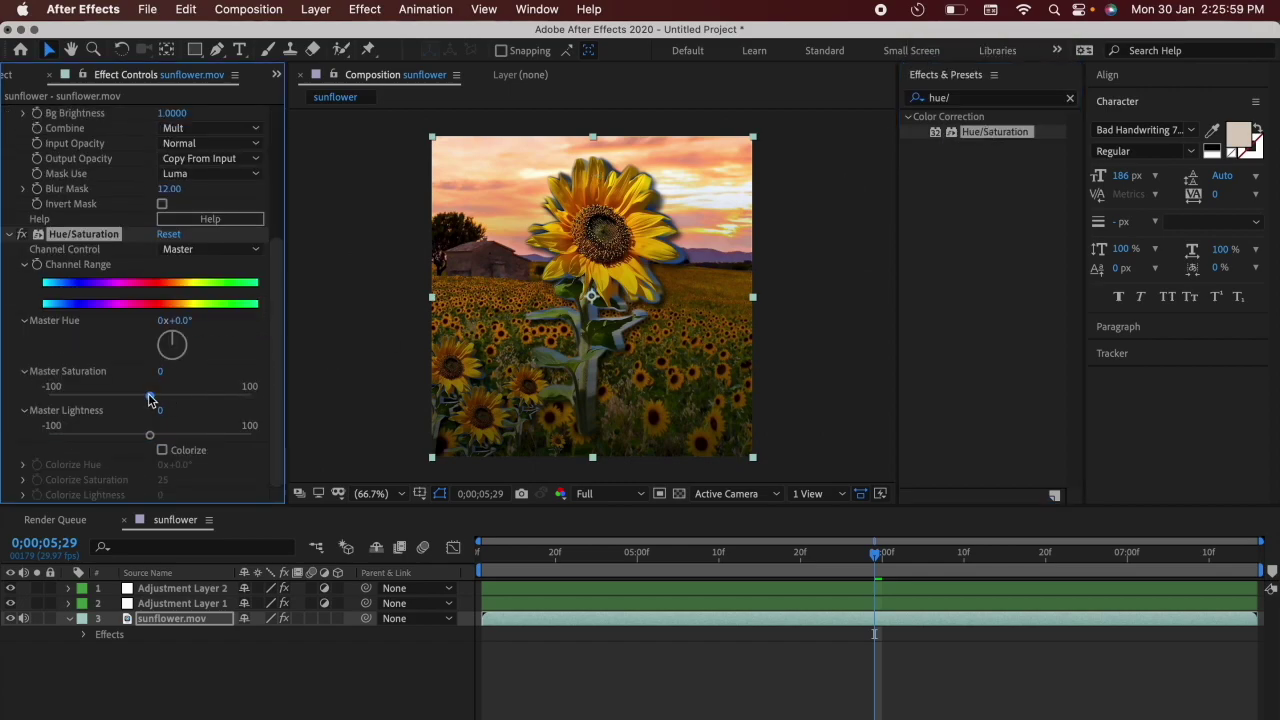
left_click_drag(150, 399, 178, 400)
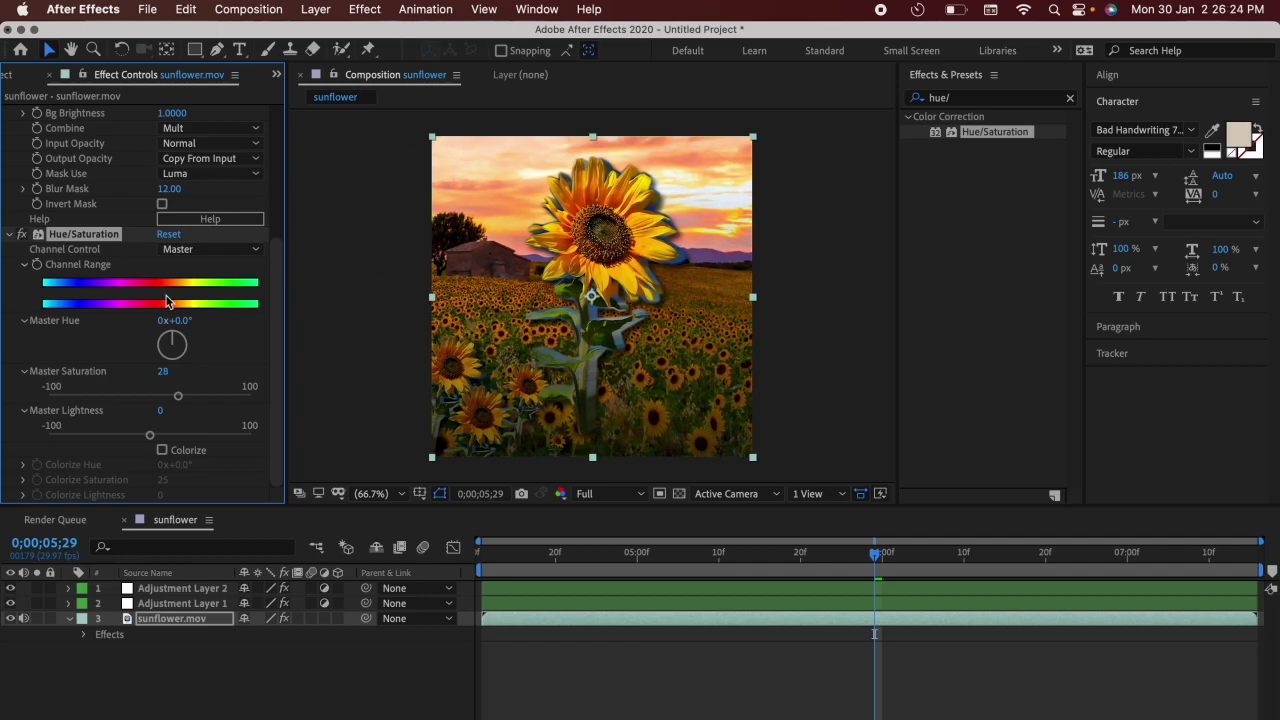
key("super+5")
- Apply Curves to sunflower.mov and drag the RGB curve's midpoint down to darken midtones
type("curve")
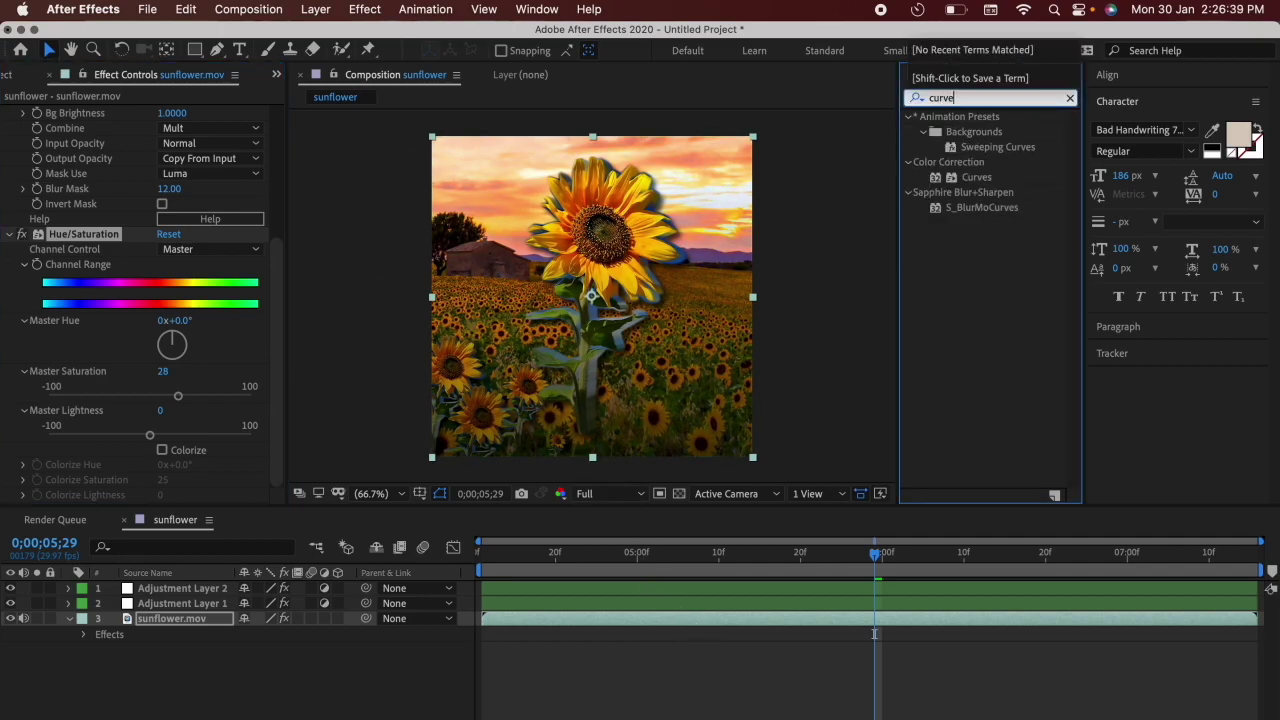
double_click(976, 177)
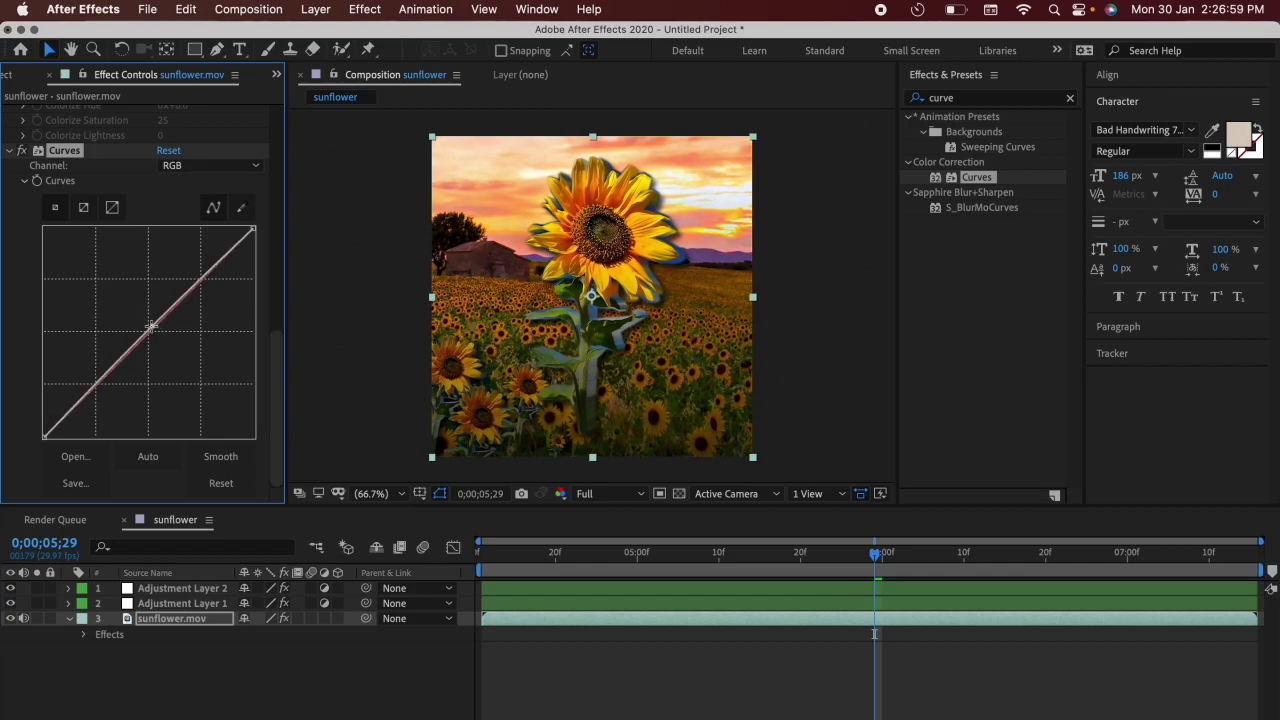
mouse_move(150, 326)
left_mouse_down()
mouse_move(178, 350)
mouse_move(129, 310)
mouse_move(160, 336)
left_mouse_up()
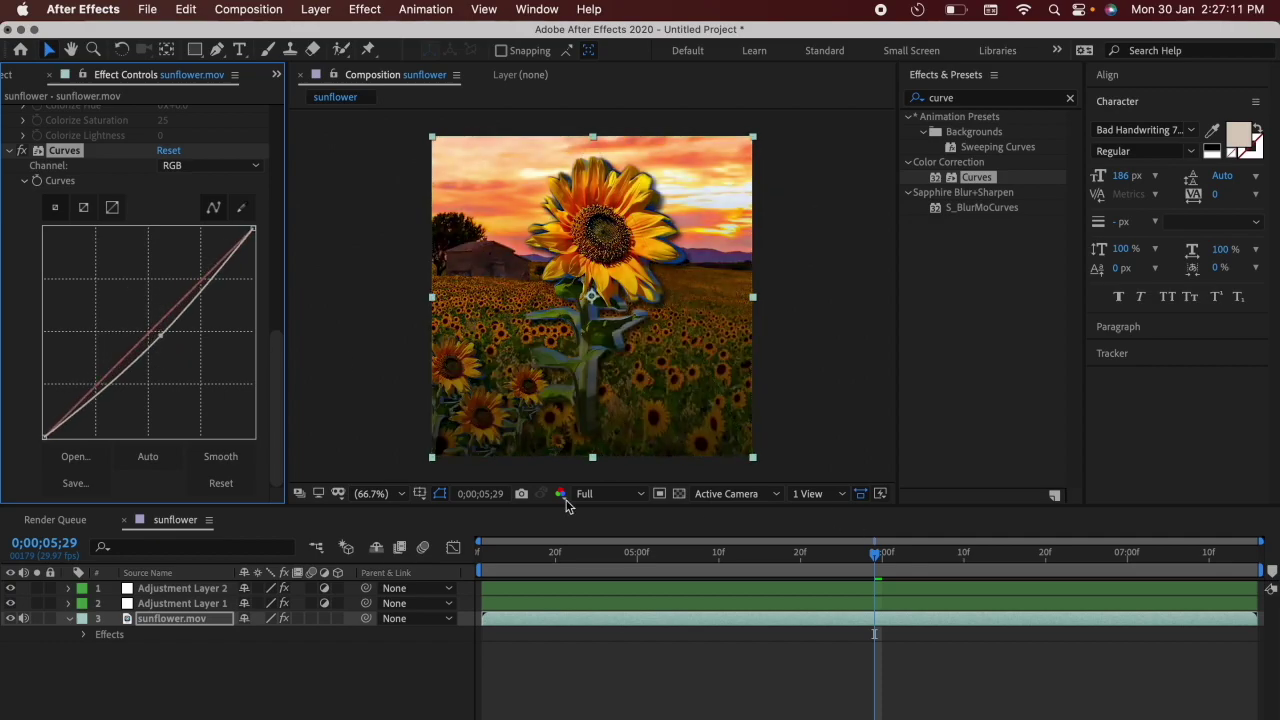
- Toggle the Curves effect off and on to compare before and after
left_click(20, 151)
left_click(20, 151)
left_click(20, 151)
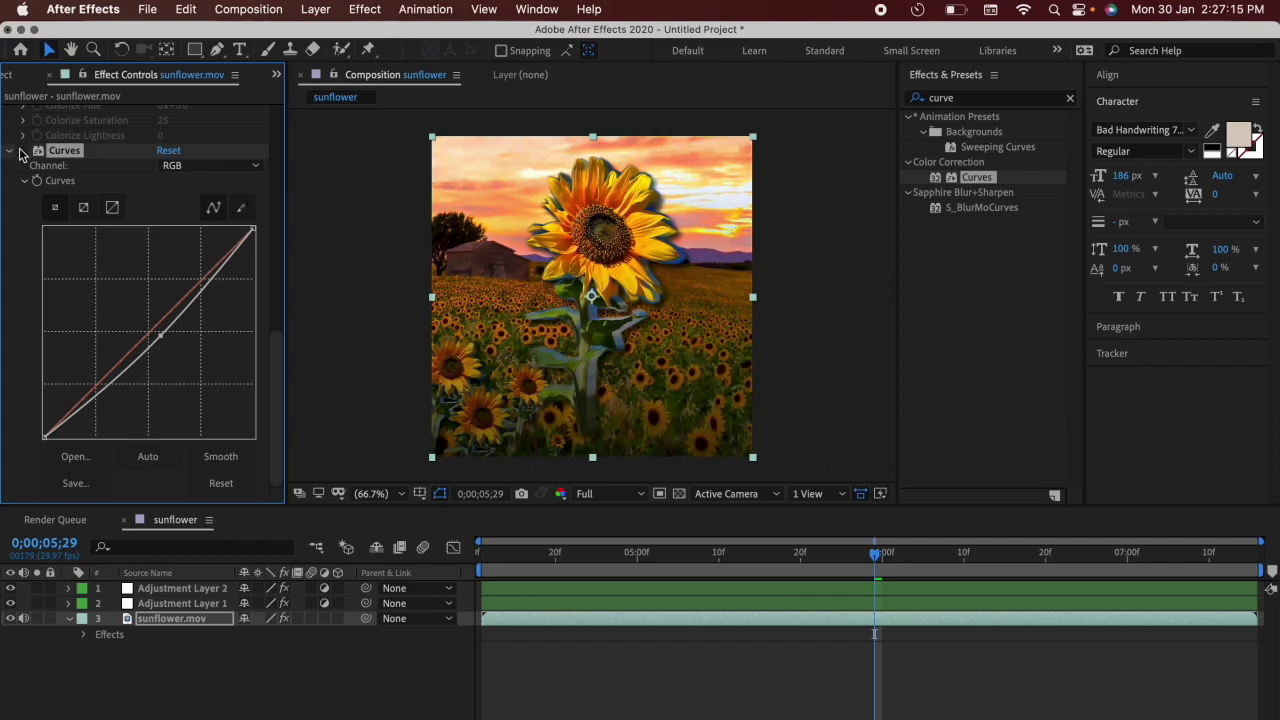
left_click(20, 151)
left_click(922, 97)
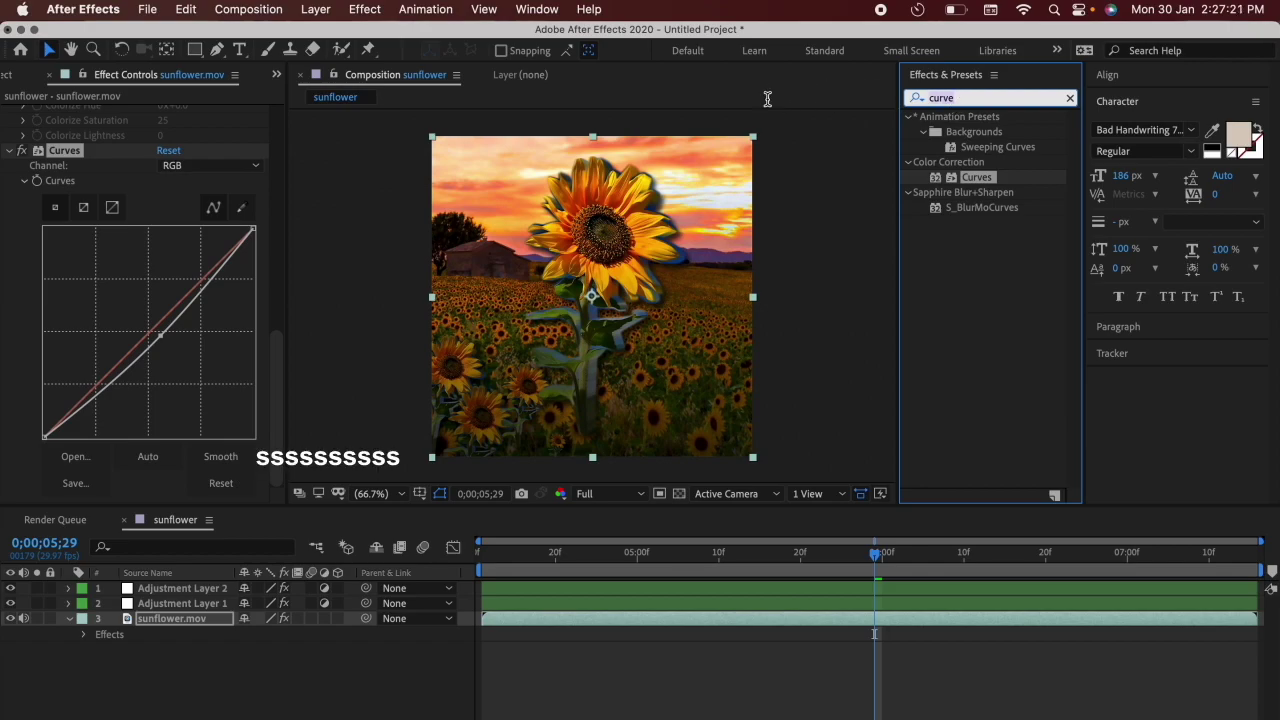
- Find the Tritone effect with 'trito' and apply it to the sunflower clip
key("BackSpace")
type("trito")
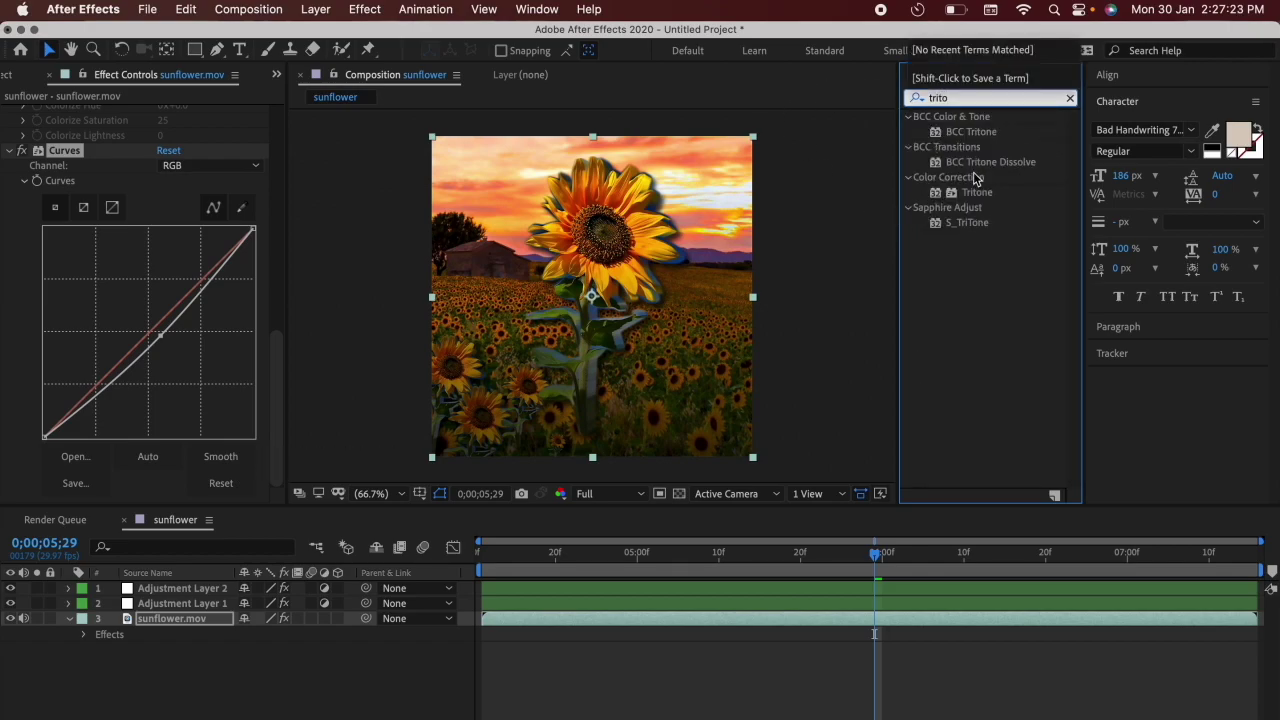
double_click(965, 193)
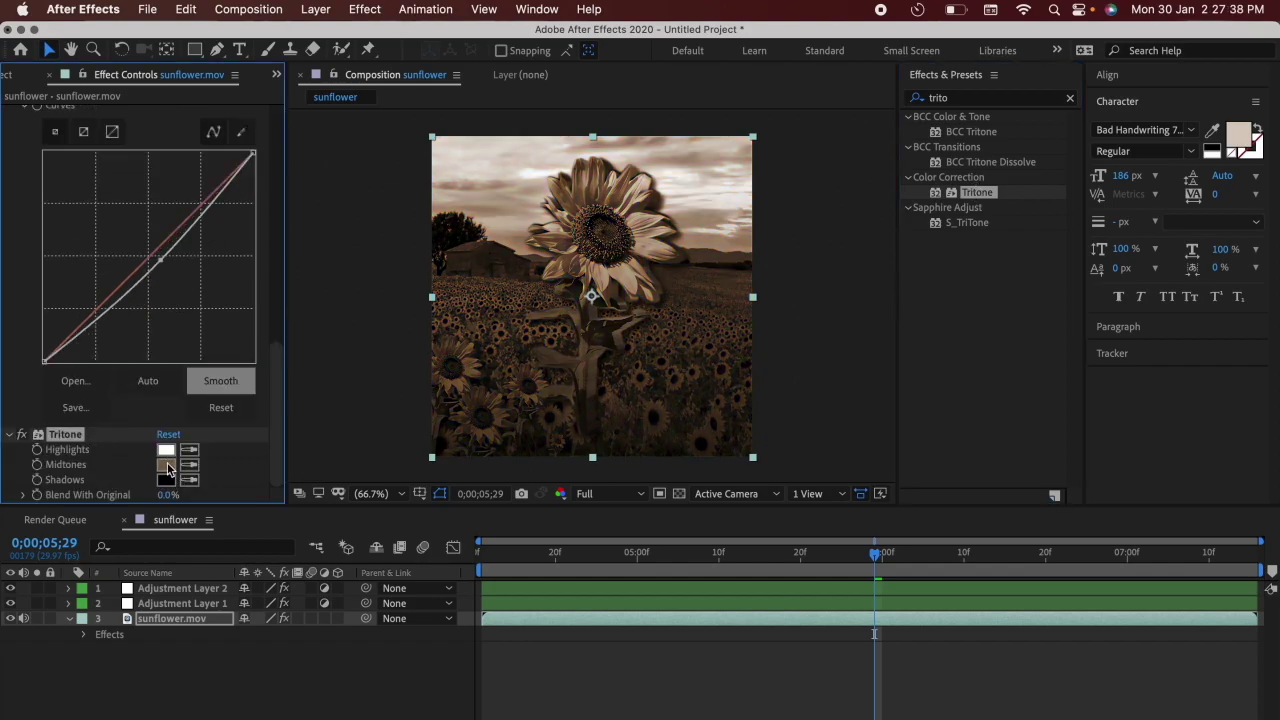
- Set Tritone's Midtones colour to dark purple and Blend With Original to 71%
left_click(166, 464)
left_click_drag(648, 350, 991, 362)
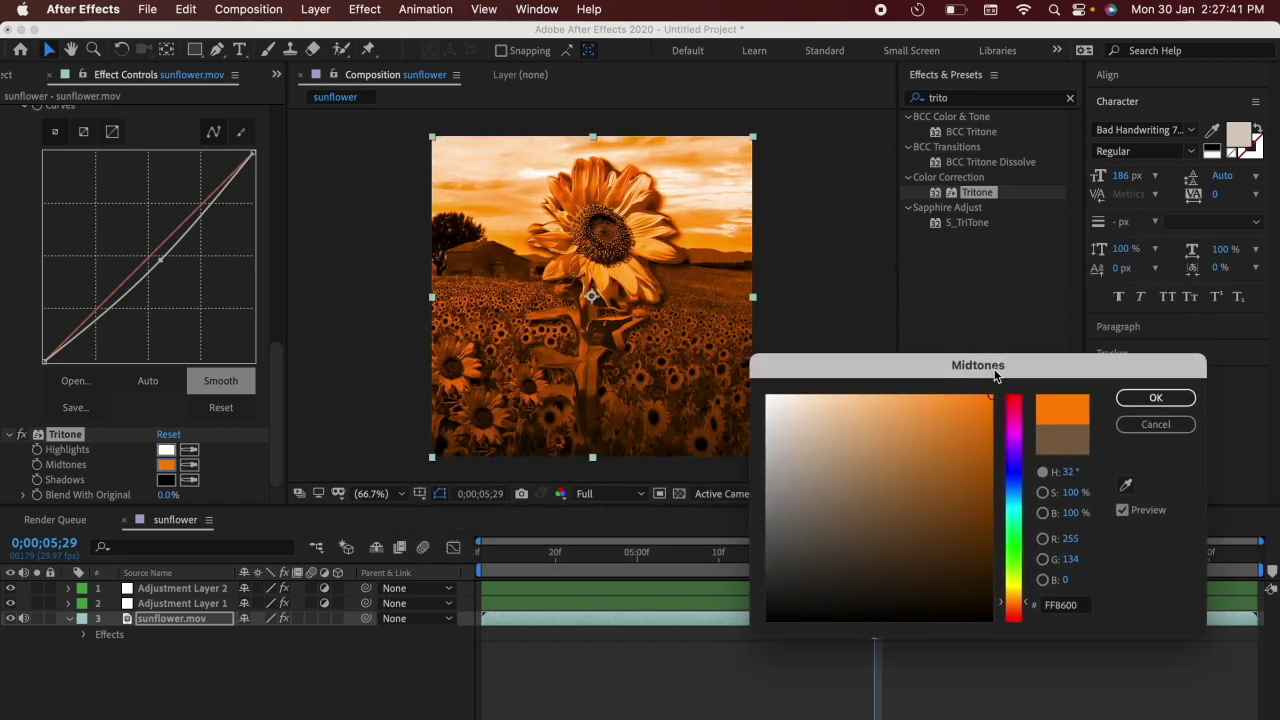
left_click(1013, 487)
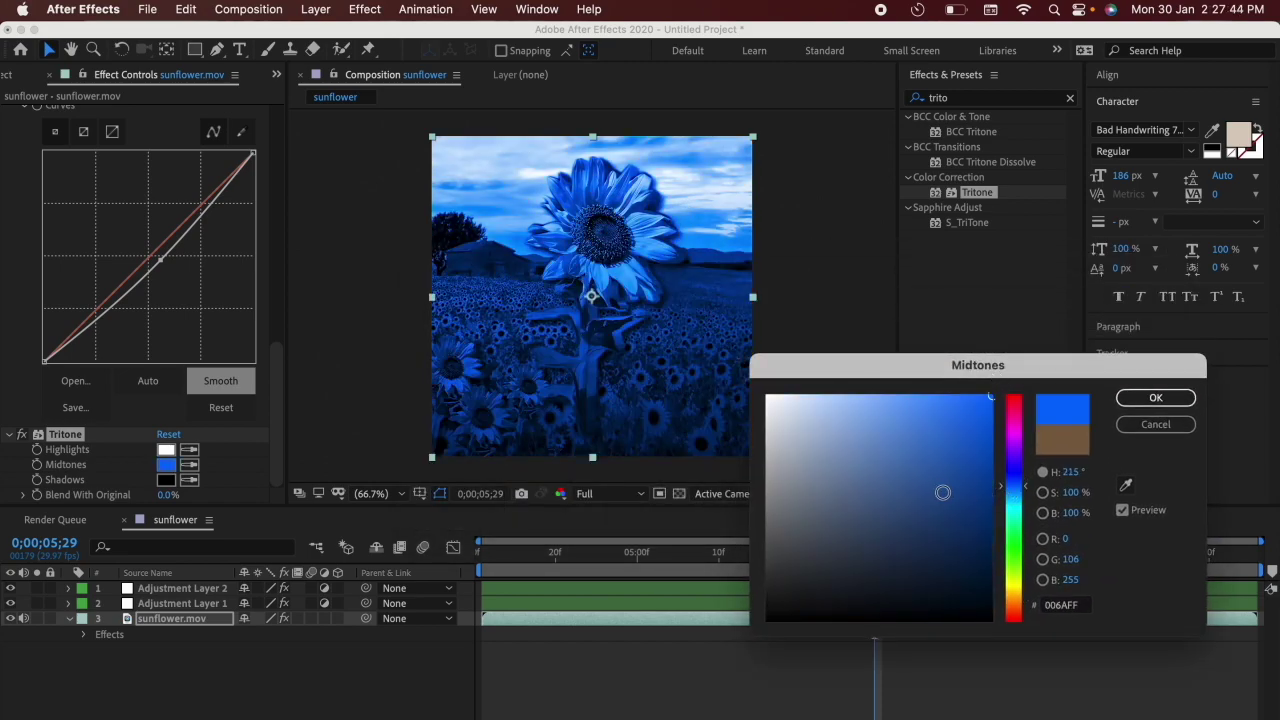
left_click(1155, 398)
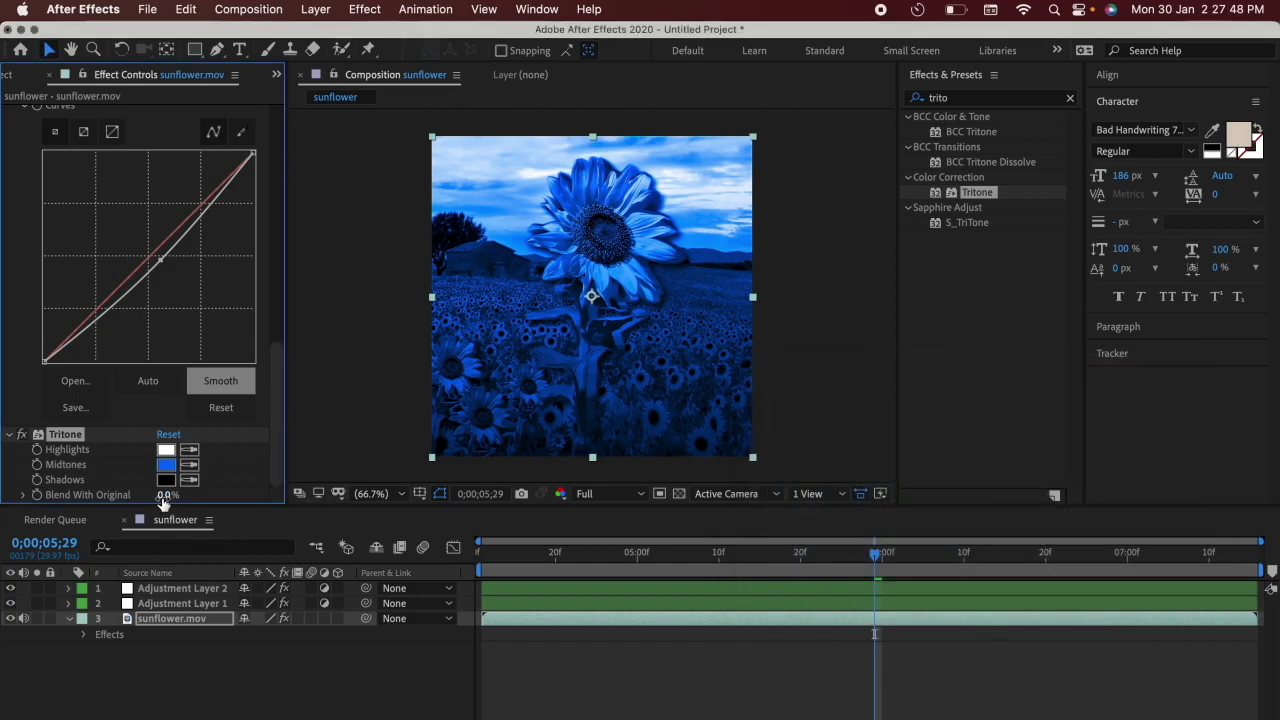
left_click_drag(164, 502, 204, 497)
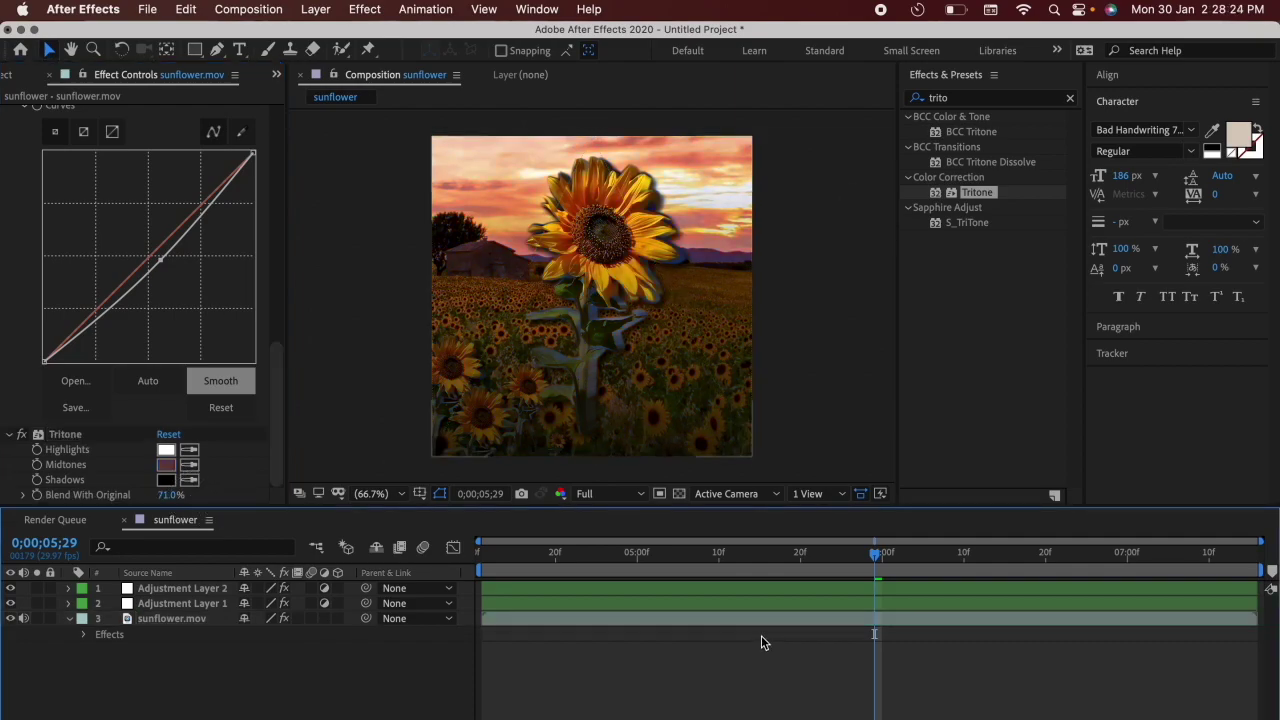